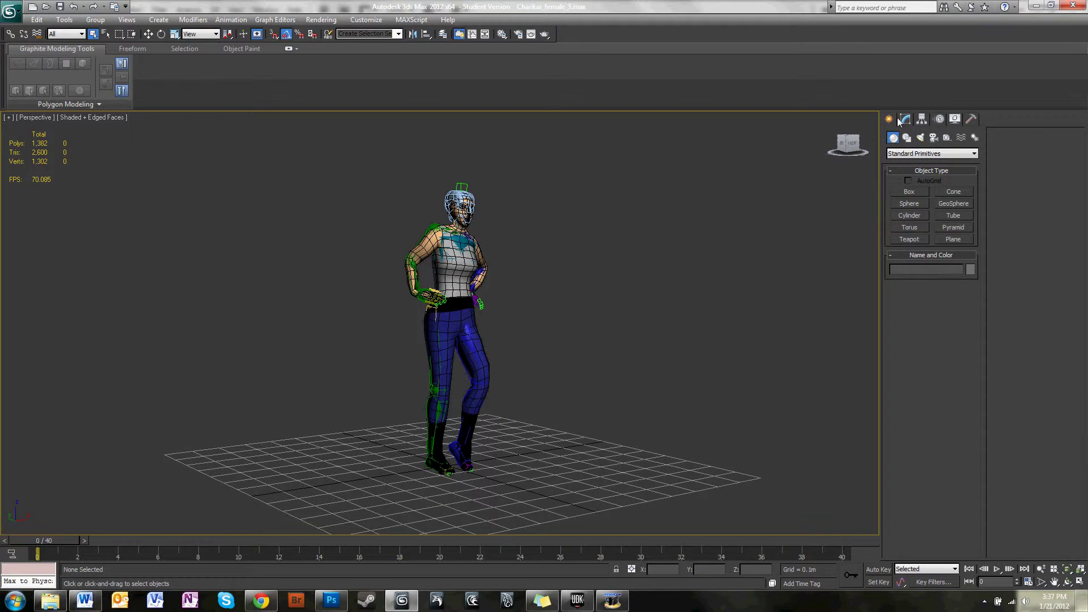
# Inspect the character: select the Generica_McSpeed mesh and the Bip01 R UpperArm bone, then preview frame 18
pyautogui.keyDown('alt'); pyautogui.moveTo(637, 394); pyautogui.dragTo(613, 400, button='middle'); pyautogui.keyUp('alt')
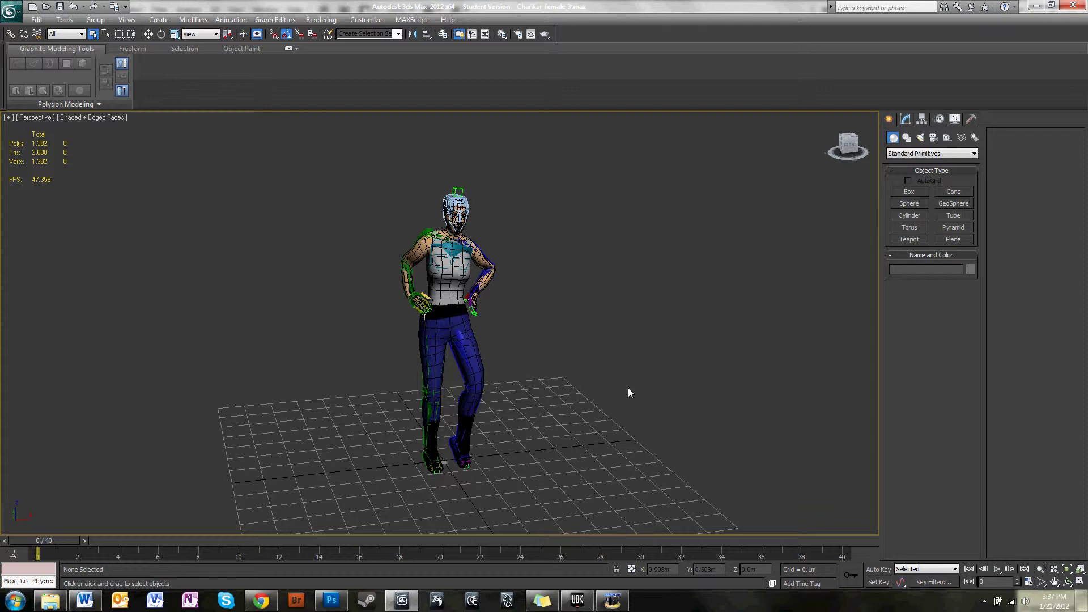
pyautogui.click(451, 298)
pyautogui.keyDown('alt'); pyautogui.moveTo(576, 364); pyautogui.dragTo(612, 362, button='middle'); pyautogui.keyUp('alt')
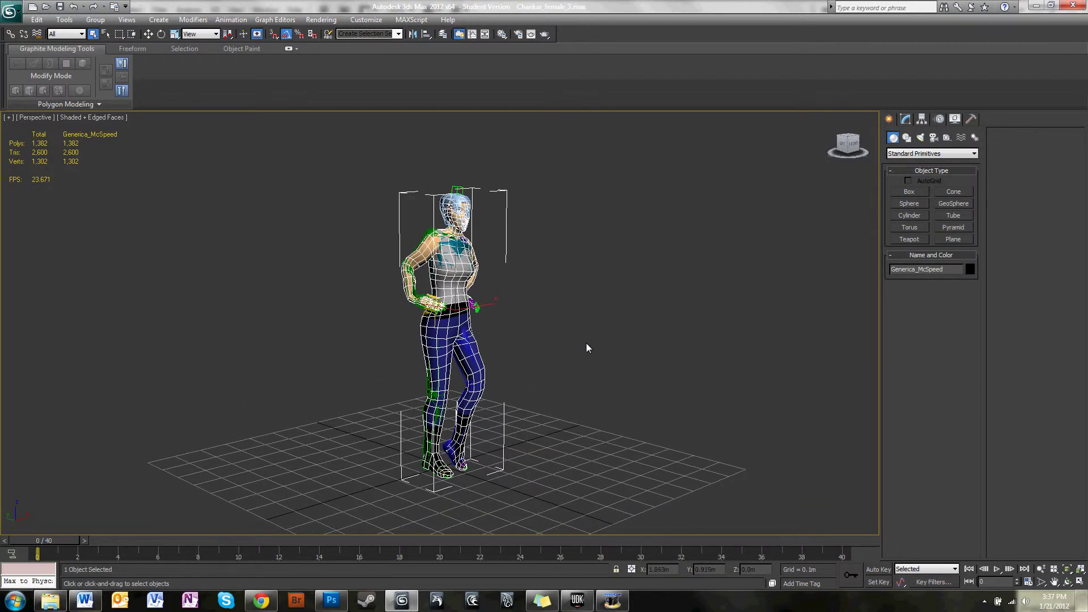
pyautogui.press('m')
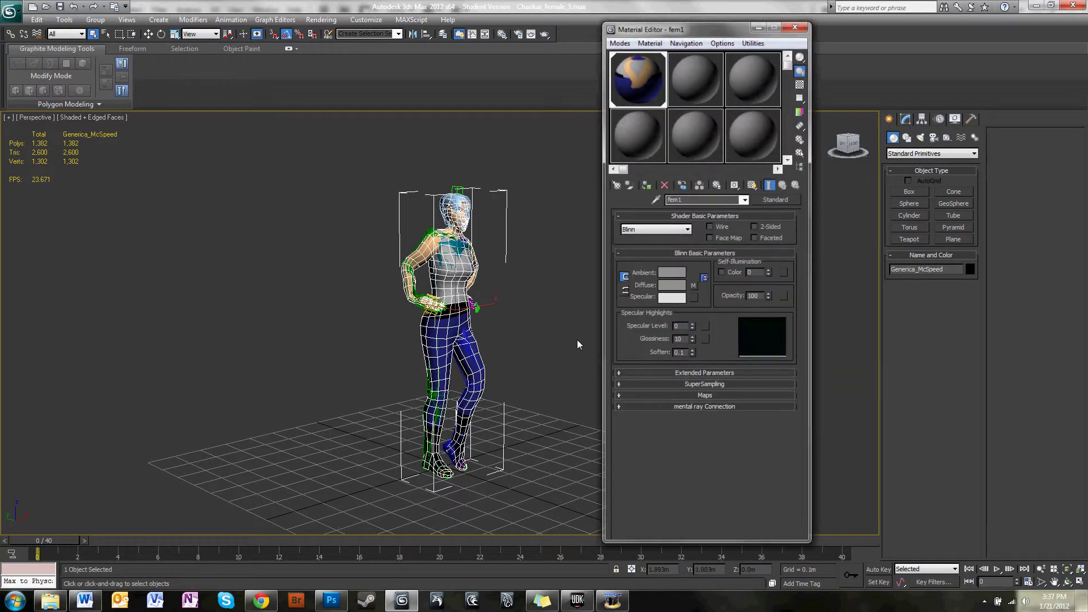
pyautogui.press('m')
pyautogui.keyDown('alt'); pyautogui.moveTo(581, 338); pyautogui.dragTo(550, 368, button='middle'); pyautogui.keyUp('alt')
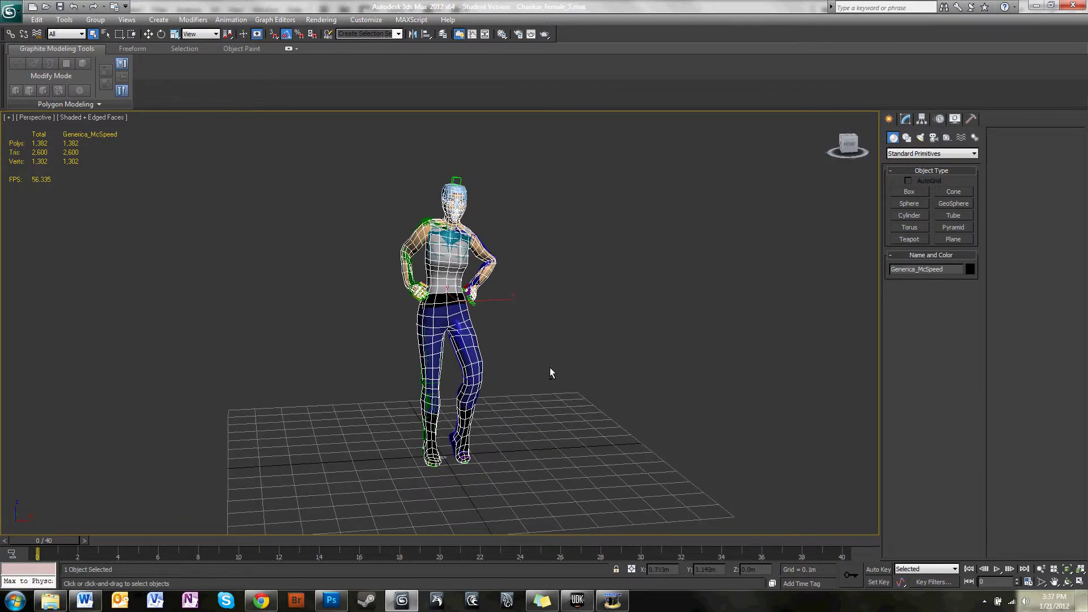
pyautogui.click(427, 219)
pyautogui.click(546, 284)
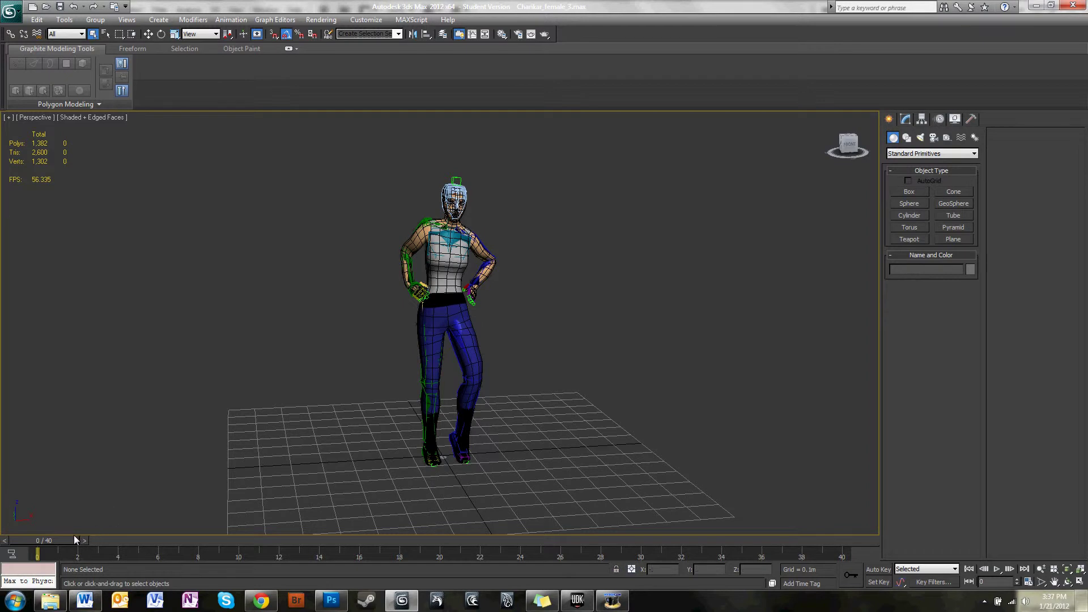
pyautogui.moveTo(77, 541); pyautogui.dragTo(57, 530)
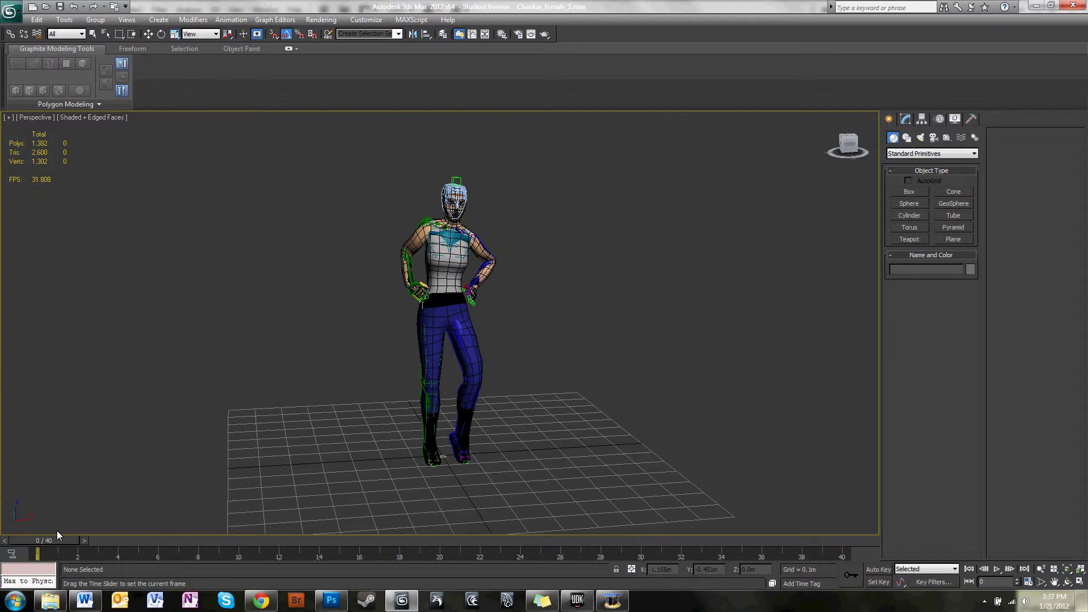
# Orbit around the character to view it from the front, with the Generica_McSpeed mesh selected
pyautogui.keyDown('alt'); pyautogui.moveTo(512, 362); pyautogui.dragTo(547, 374, button='middle'); pyautogui.keyUp('alt')
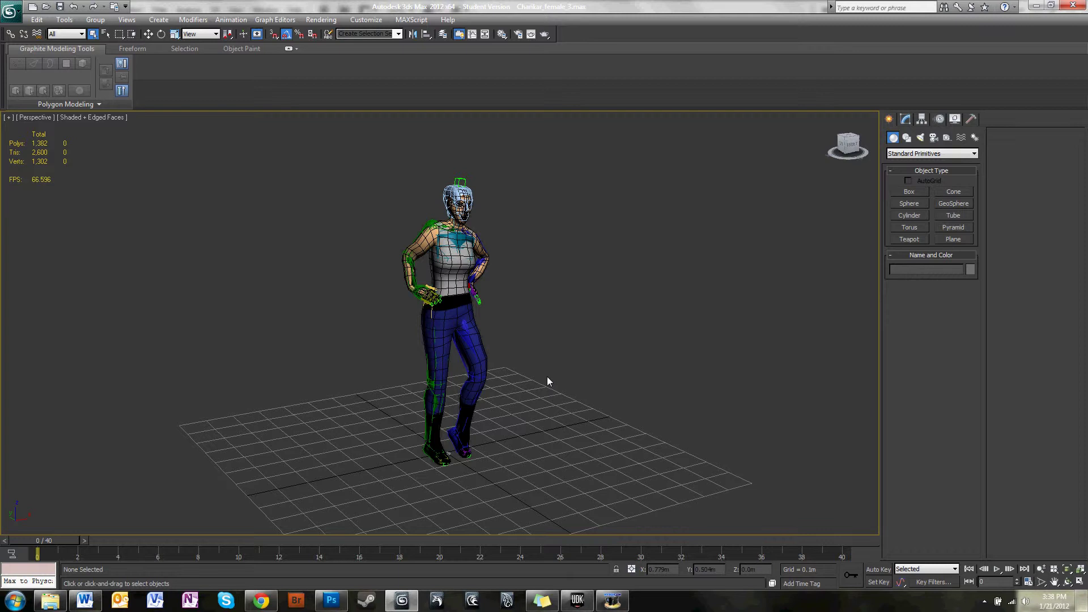
pyautogui.moveTo(642, 317)
pyautogui.keyDown('alt'); pyautogui.mouseDown(button='middle')
pyautogui.moveTo(599, 318)
pyautogui.moveTo(628, 312)
pyautogui.mouseUp(button='middle'); pyautogui.keyUp('alt')
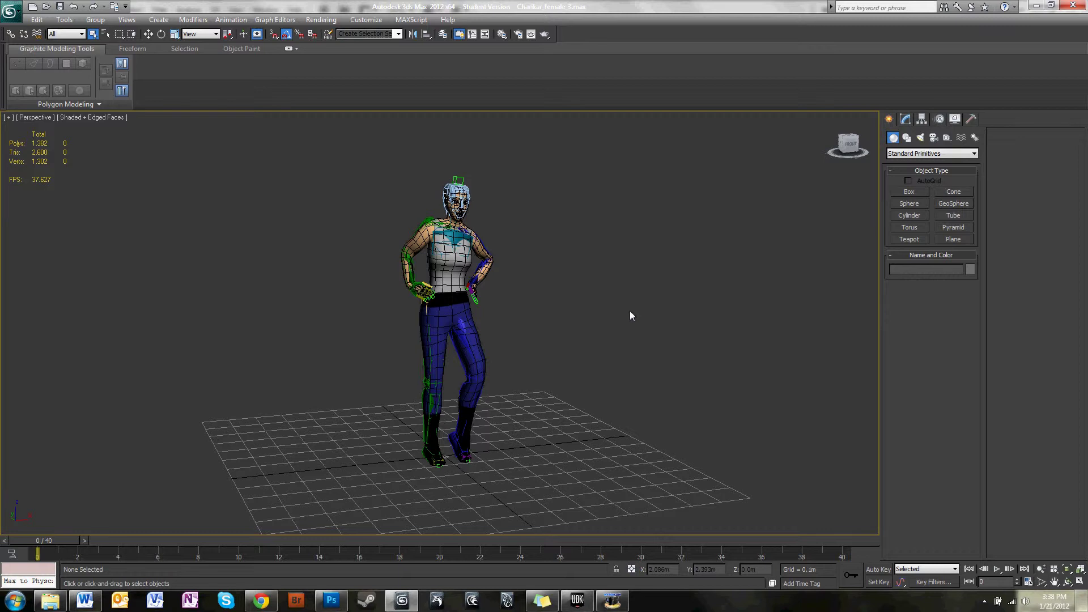
pyautogui.keyDown('alt'); pyautogui.moveTo(561, 313); pyautogui.dragTo(601, 364, button='middle'); pyautogui.keyUp('alt')
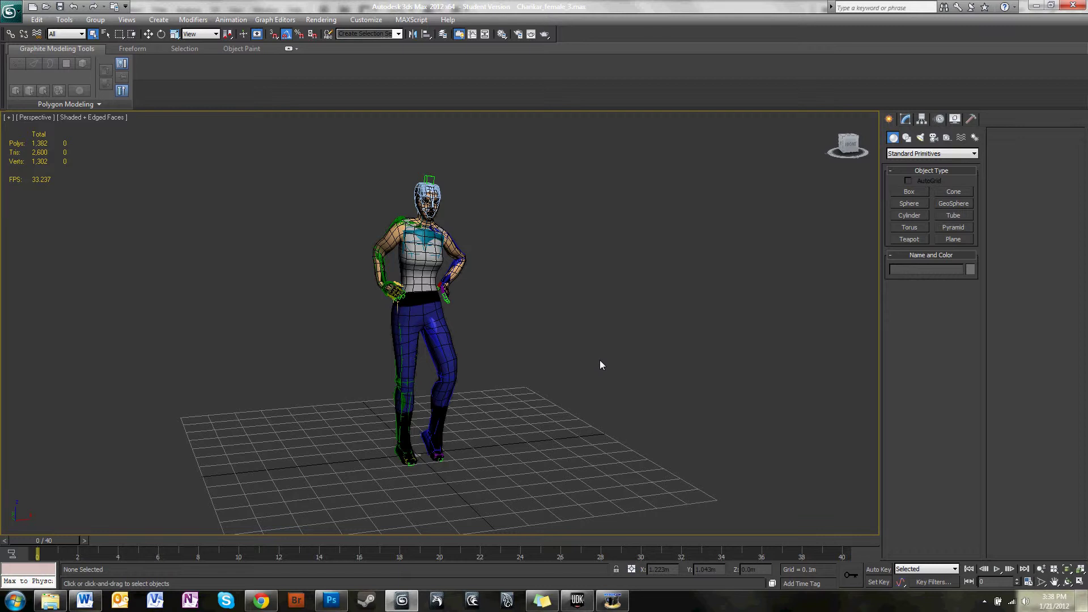
pyautogui.moveTo(559, 375)
pyautogui.keyDown('alt'); pyautogui.mouseDown(button='middle')
pyautogui.moveTo(629, 368)
pyautogui.moveTo(621, 381)
pyautogui.moveTo(556, 381)
pyautogui.mouseUp(button='middle'); pyautogui.keyUp('alt')
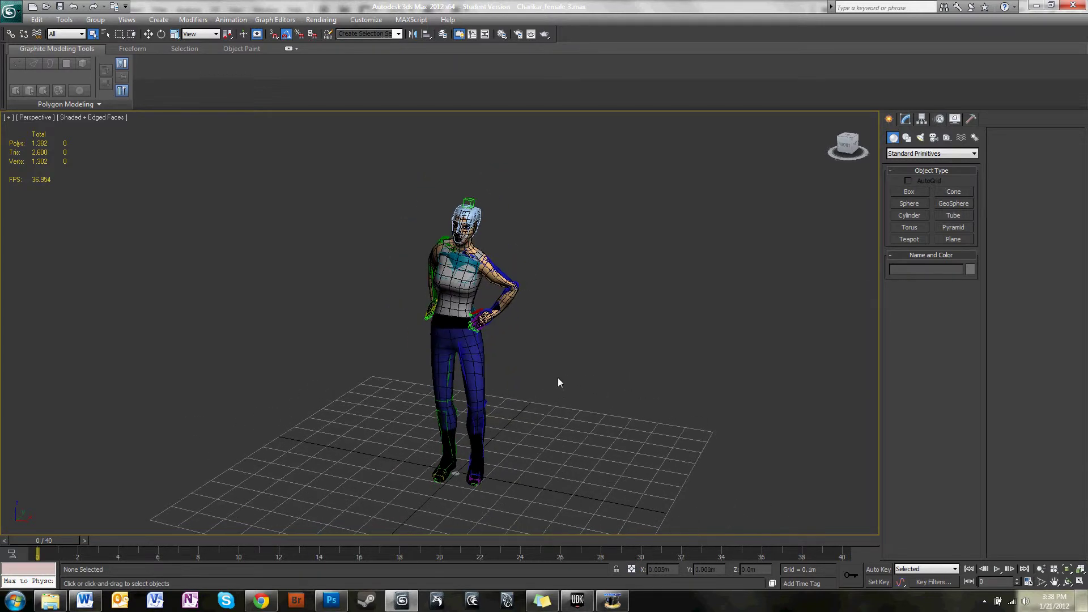
pyautogui.click(456, 307)
pyautogui.moveTo(543, 344)
pyautogui.keyDown('alt'); pyautogui.mouseDown(button='middle')
pyautogui.moveTo(528, 365)
pyautogui.moveTo(597, 366)
pyautogui.moveTo(522, 324)
pyautogui.moveTo(519, 351)
pyautogui.moveTo(468, 348)
pyautogui.moveTo(559, 353)
pyautogui.mouseUp(button='middle'); pyautogui.keyUp('alt')
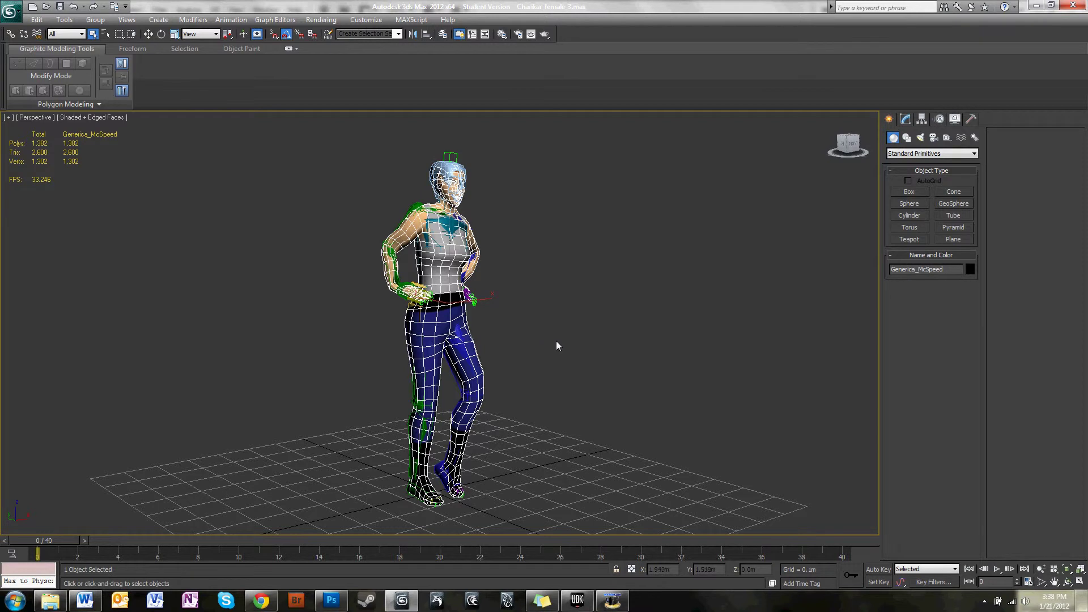
pyautogui.keyDown('alt'); pyautogui.moveTo(566, 344); pyautogui.dragTo(589, 345, button='middle'); pyautogui.keyUp('alt')
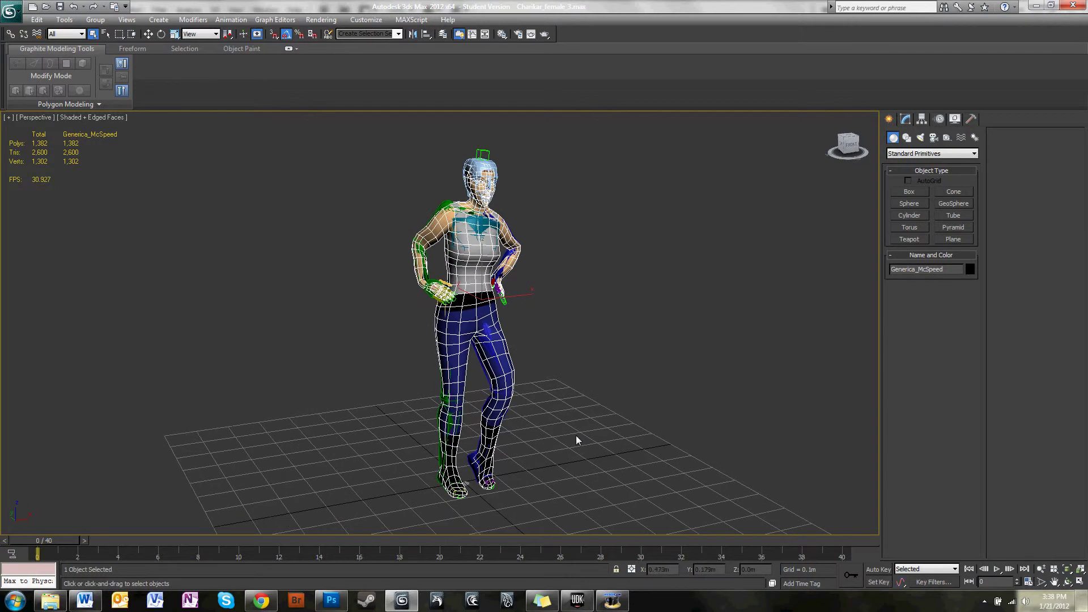
pyautogui.moveTo(574, 412)
pyautogui.keyDown('alt'); pyautogui.mouseDown(button='middle')
pyautogui.moveTo(566, 400)
pyautogui.moveTo(578, 398)
pyautogui.mouseUp(button='middle'); pyautogui.keyUp('alt')
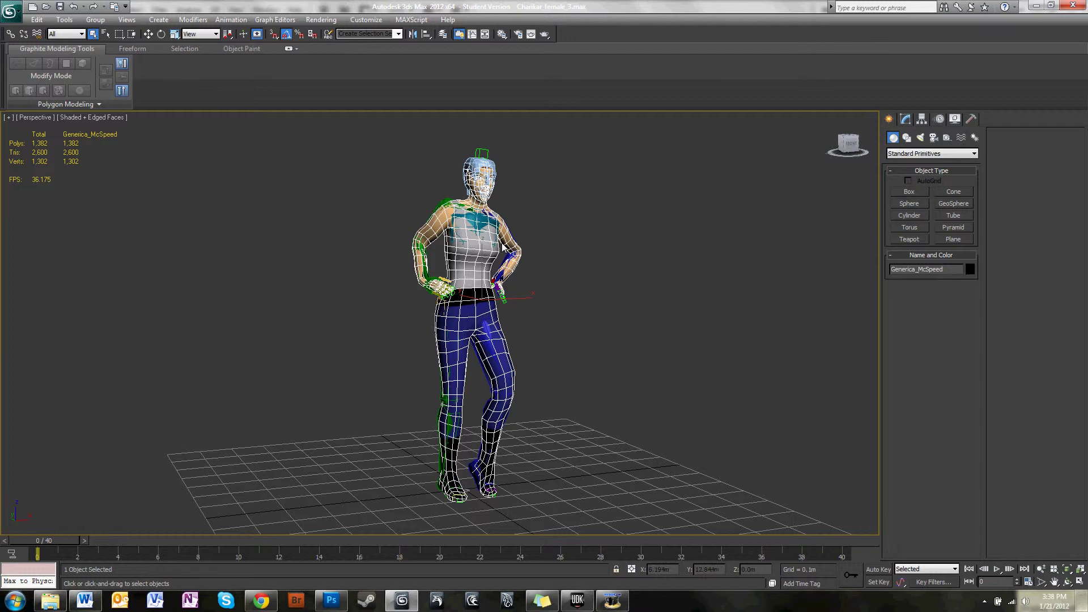
# In Photoshop, show the UV wireframe and the painted clothing on both figures of fem1diffuse_01
pyautogui.click(333, 605)
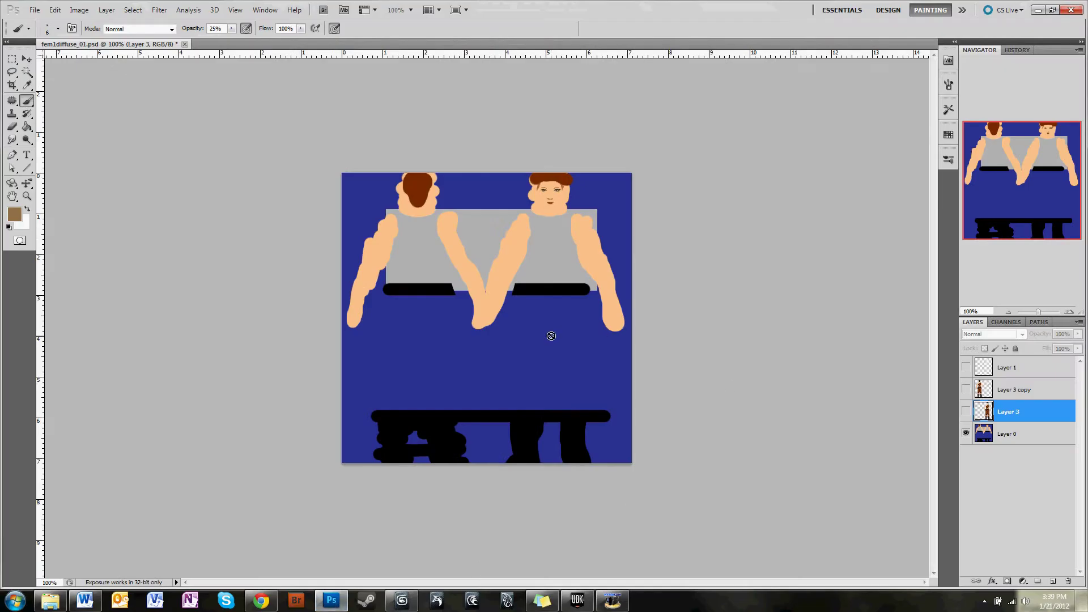
pyautogui.click(965, 367)
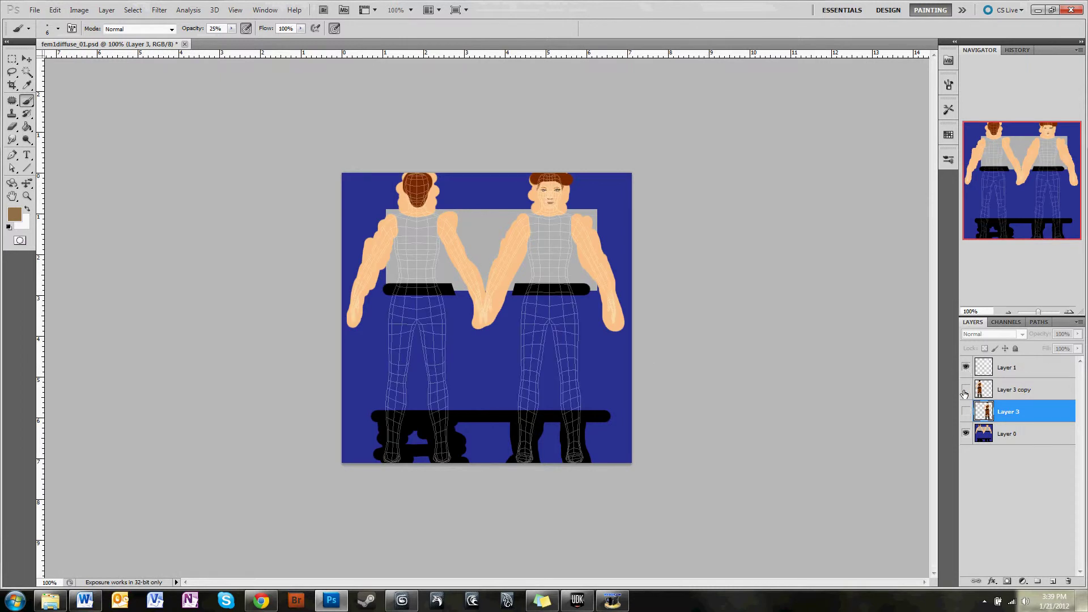
pyautogui.click(966, 412)
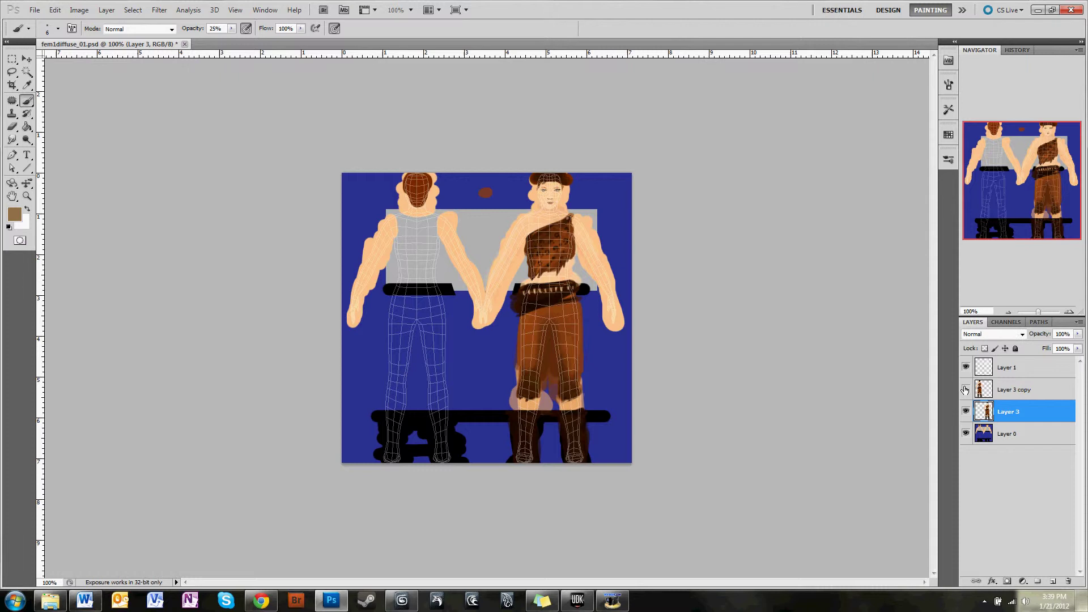
pyautogui.click(965, 389)
pyautogui.click(966, 367)
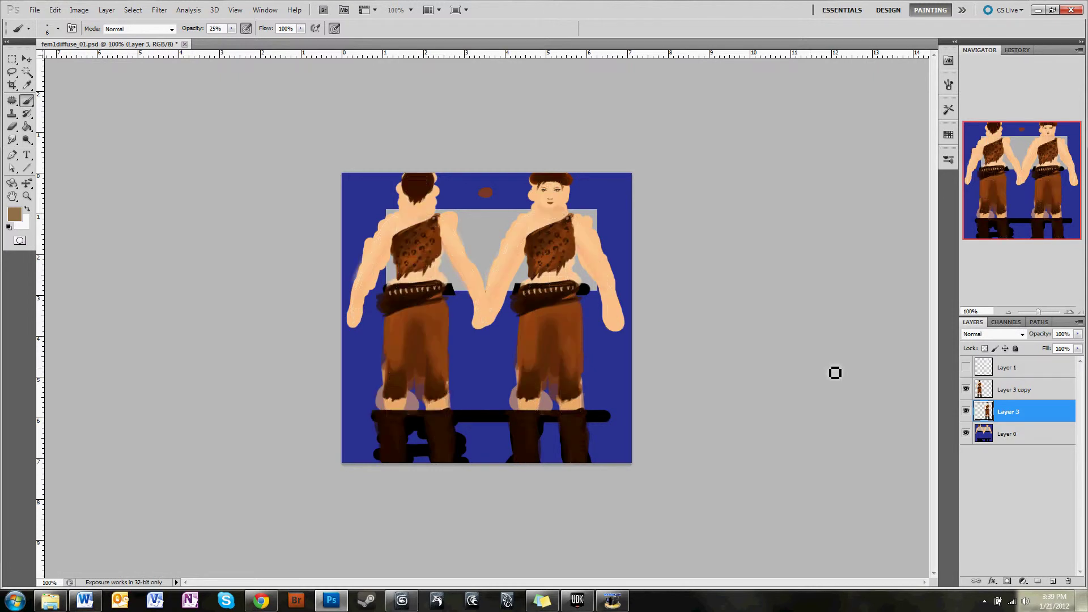
pyautogui.click(965, 368)
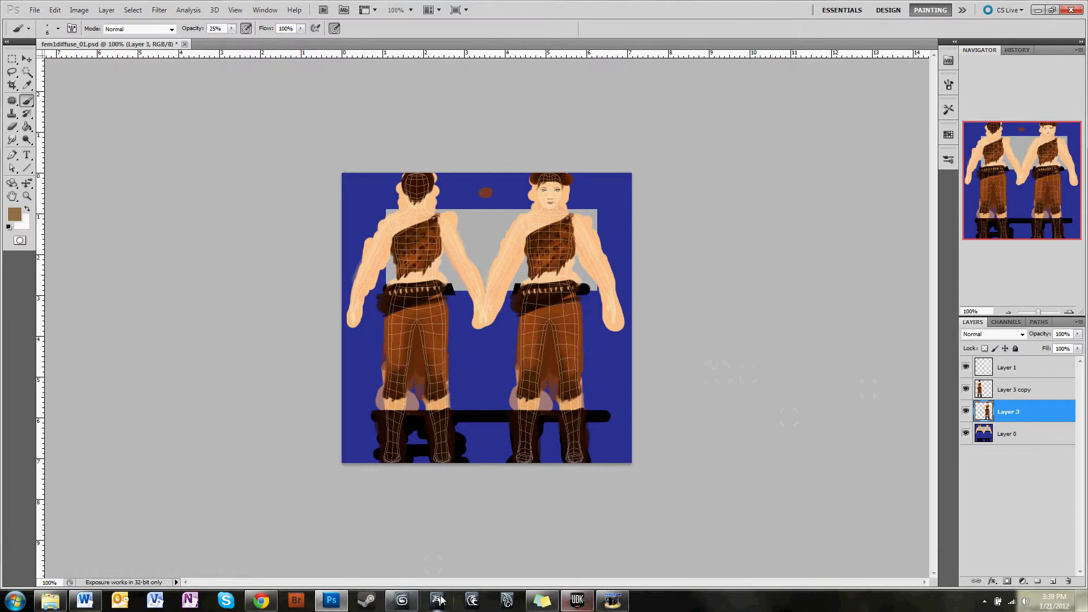
# Return to 3ds Max, reposition the view and bring up the Material Editor
pyautogui.click(402, 600)
pyautogui.moveTo(631, 340); pyautogui.dragTo(611, 345, button='middle')
pyautogui.press('m')
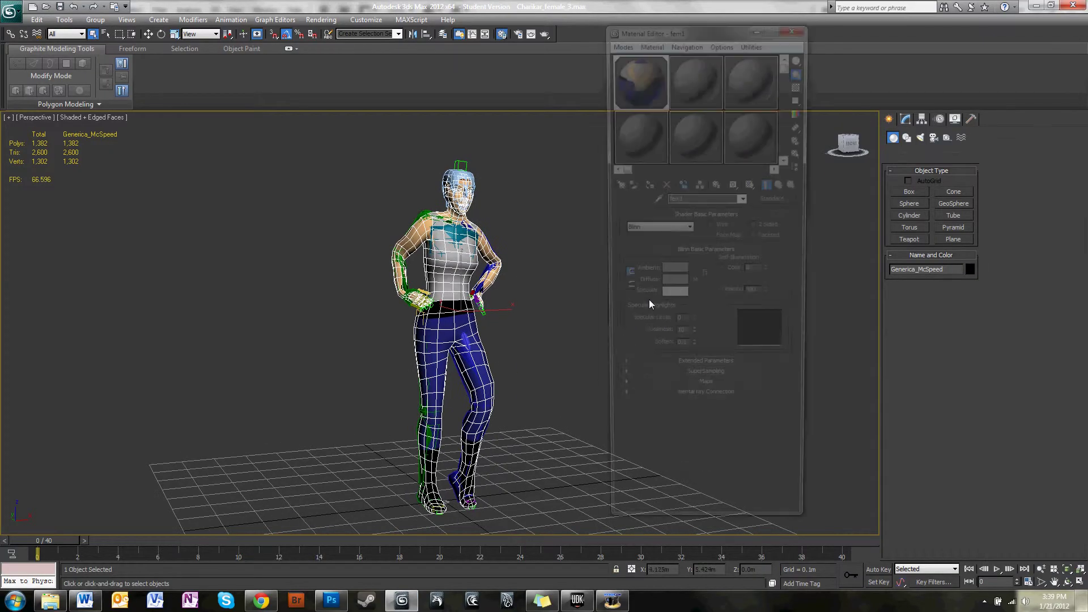
# Assign fem1diffuse_skin_00.tga from Character Modeling\Research as the Bitmap diffuse map of Standard_7
pyautogui.click(696, 286)
pyautogui.click(445, 171)
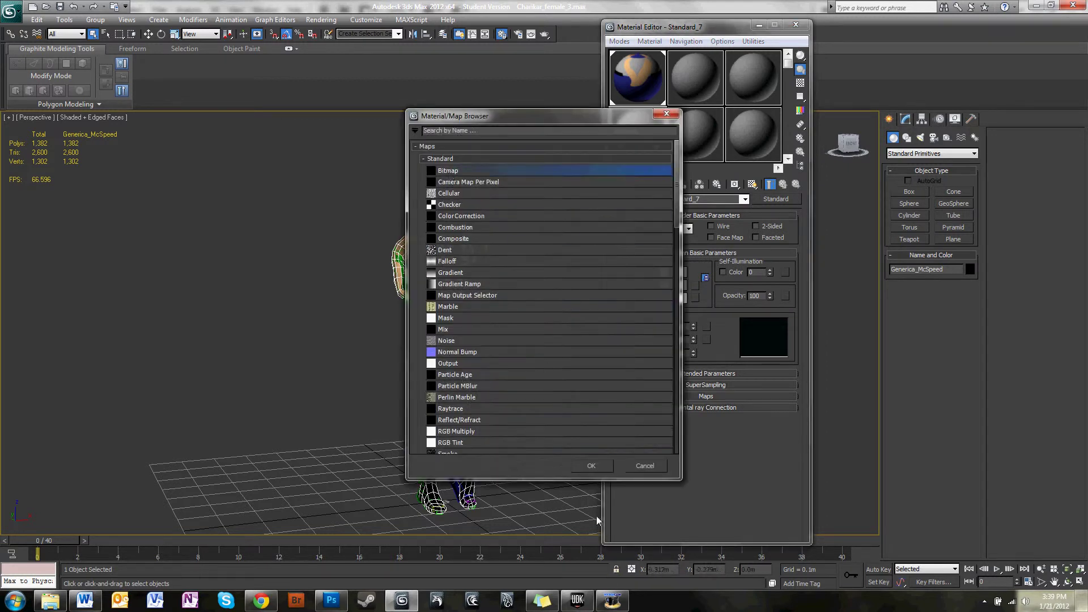
pyautogui.click(592, 466)
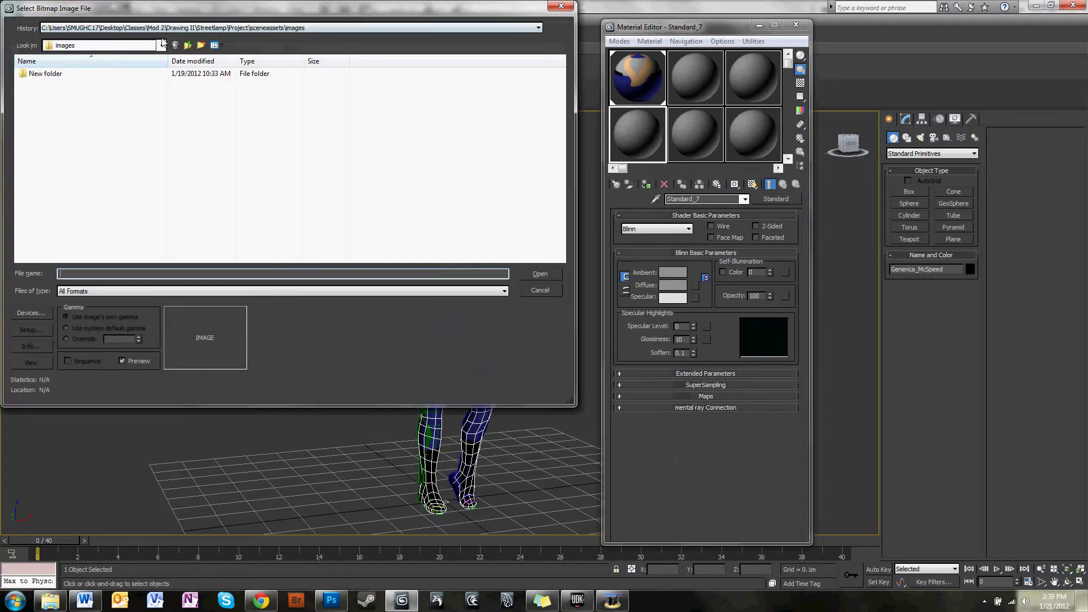
pyautogui.click(162, 45)
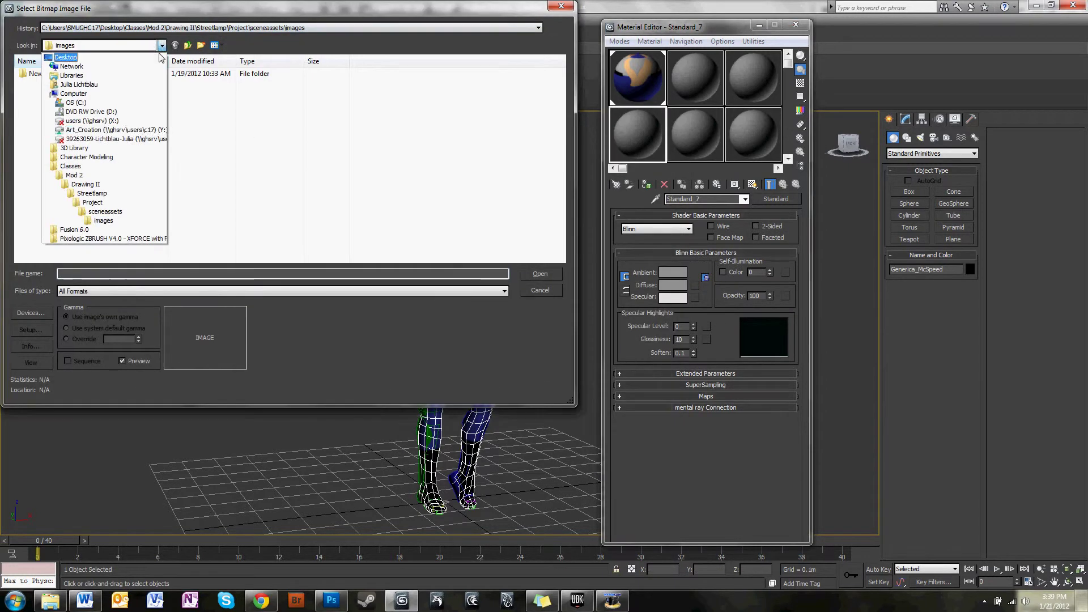
pyautogui.click(109, 162)
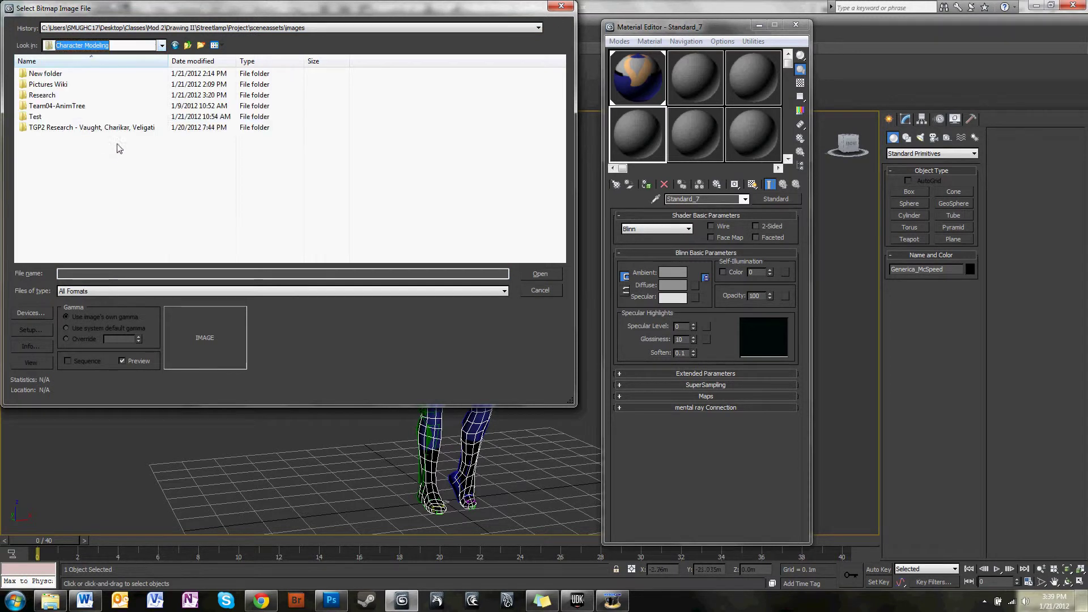
pyautogui.doubleClick(56, 96)
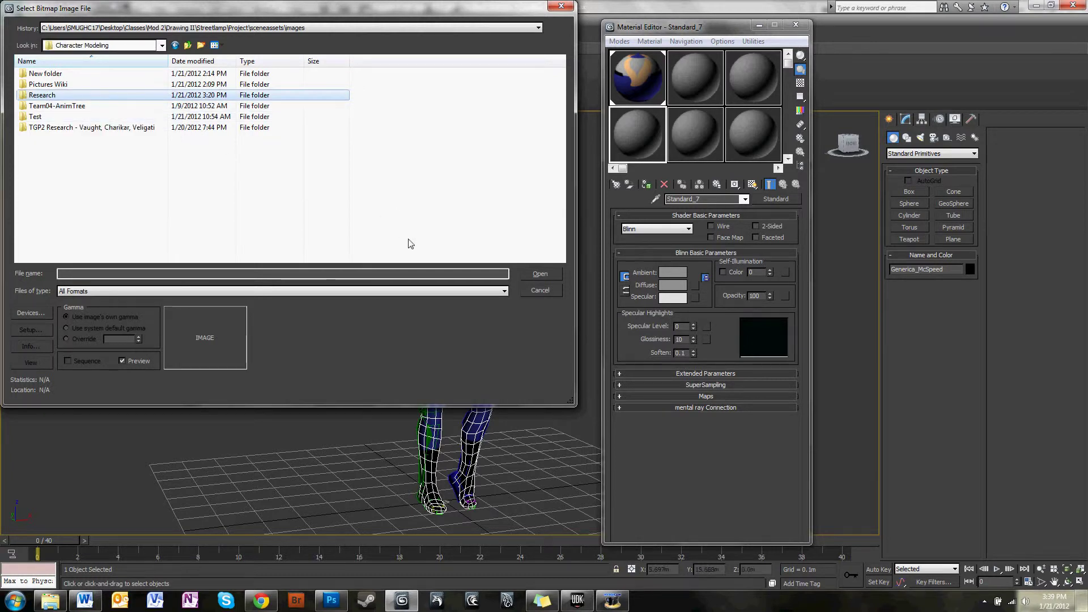
pyautogui.click(103, 107)
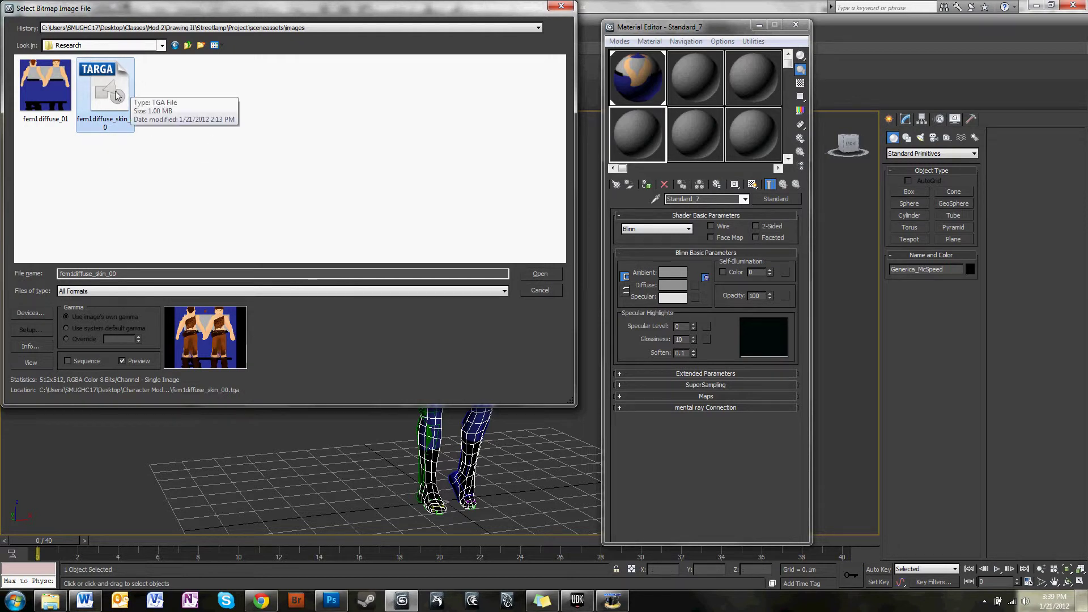
pyautogui.click(538, 275)
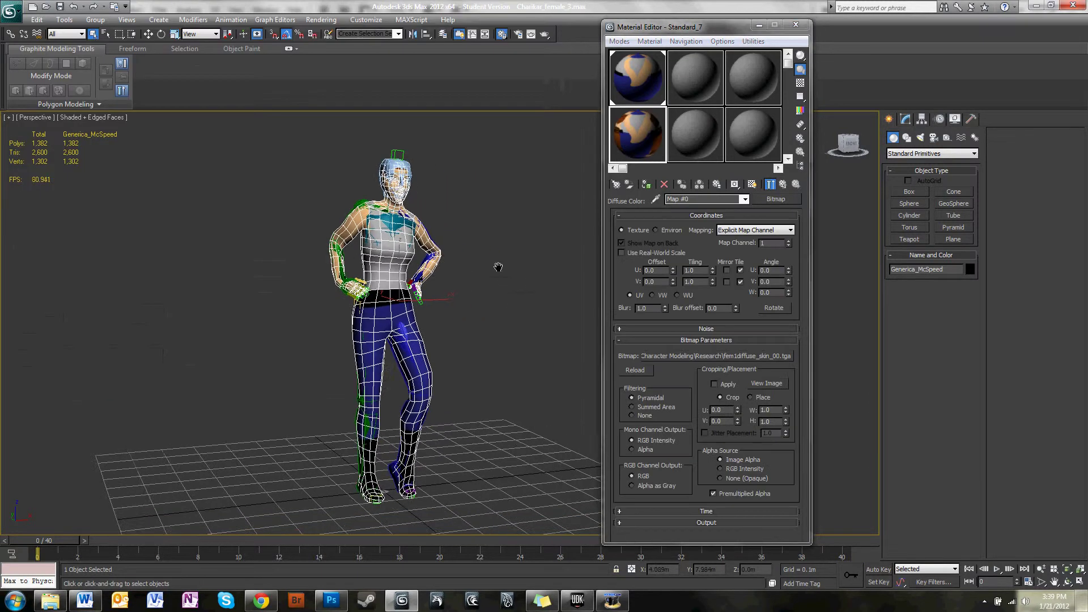
# Display the skin texture in the viewport, close the Material Editor and use Shaded + Edged Faces
pyautogui.click(752, 184)
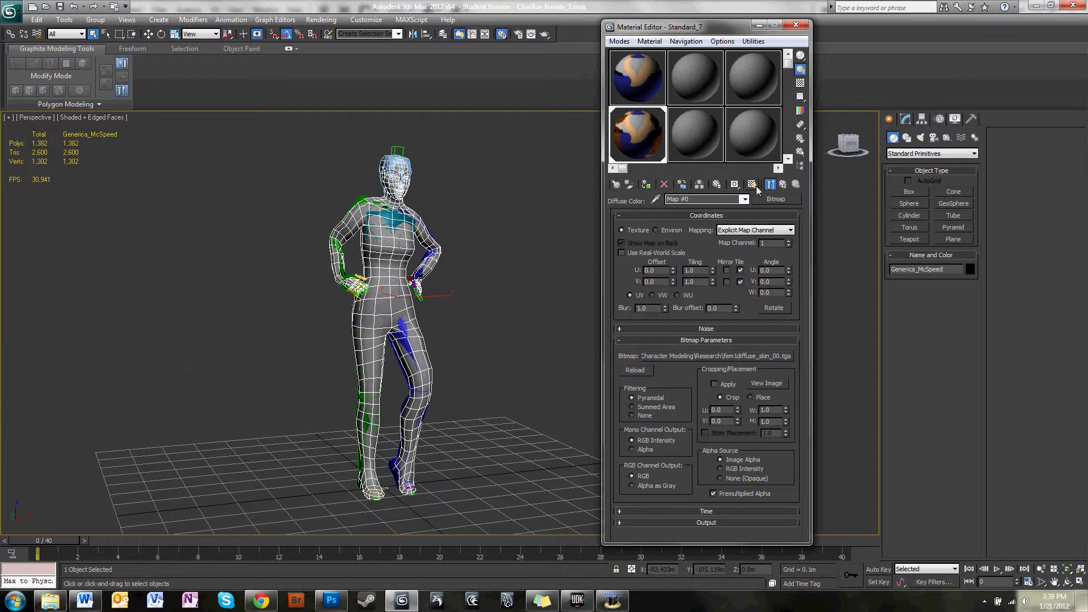
pyautogui.keyDown('alt'); pyautogui.moveTo(568, 285); pyautogui.dragTo(550, 291, button='middle'); pyautogui.keyUp('alt')
pyautogui.press('F4')
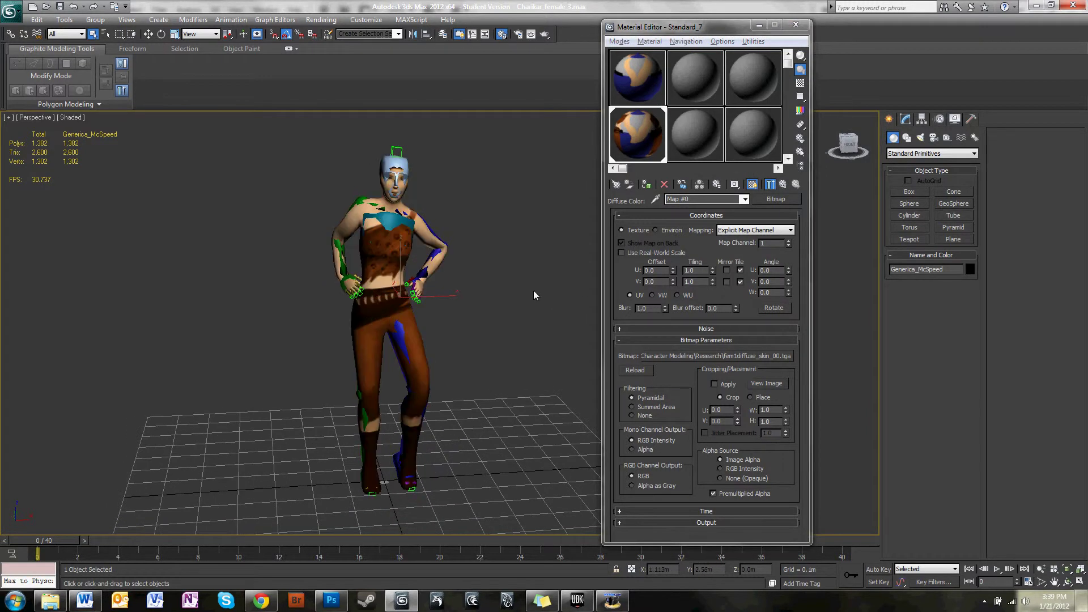
pyautogui.keyDown('alt'); pyautogui.moveTo(490, 315); pyautogui.dragTo(434, 225, button='middle'); pyautogui.keyUp('alt')
pyautogui.click(796, 25)
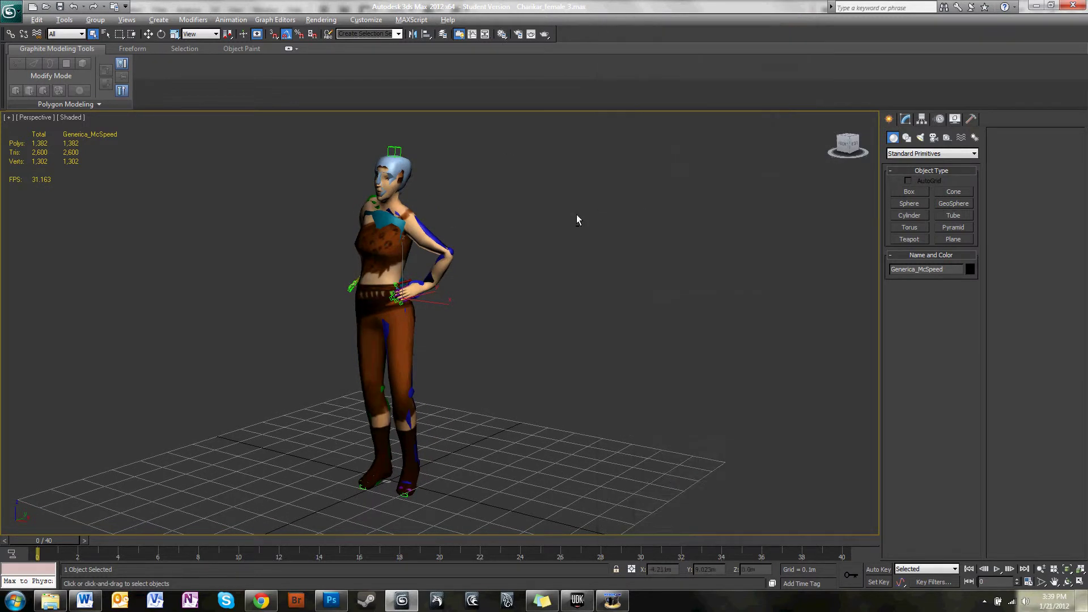
pyautogui.press('F4')
pyautogui.moveTo(450, 298)
pyautogui.keyDown('alt'); pyautogui.mouseDown(button='middle')
pyautogui.moveTo(496, 311)
pyautogui.moveTo(483, 300)
pyautogui.moveTo(461, 321)
pyautogui.moveTo(444, 315)
pyautogui.moveTo(498, 312)
pyautogui.moveTo(512, 322)
pyautogui.mouseUp(button='middle'); pyautogui.keyUp('alt')
pyautogui.scroll(-5, 498, 317)
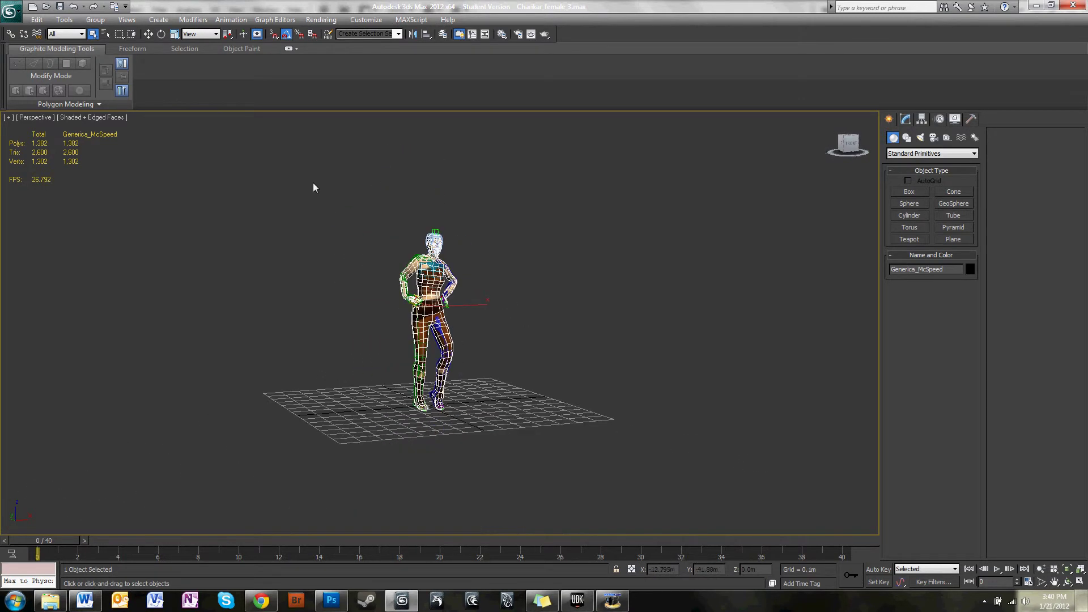
# Select the whole character with its rig and choose Export Selected
pyautogui.click(333, 149)
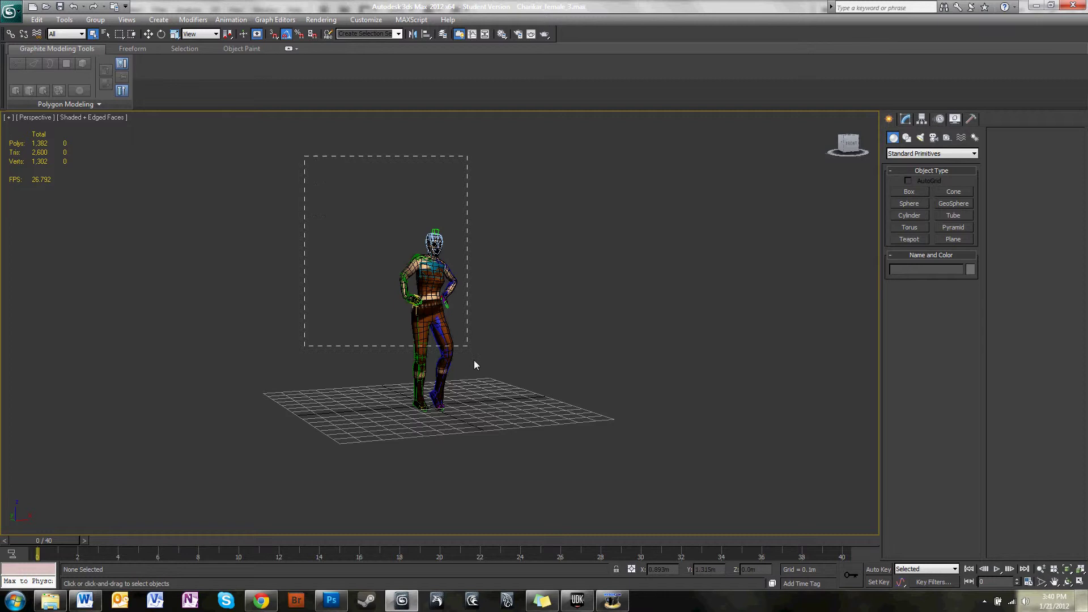
pyautogui.moveTo(578, 479); pyautogui.dragTo(579, 482)
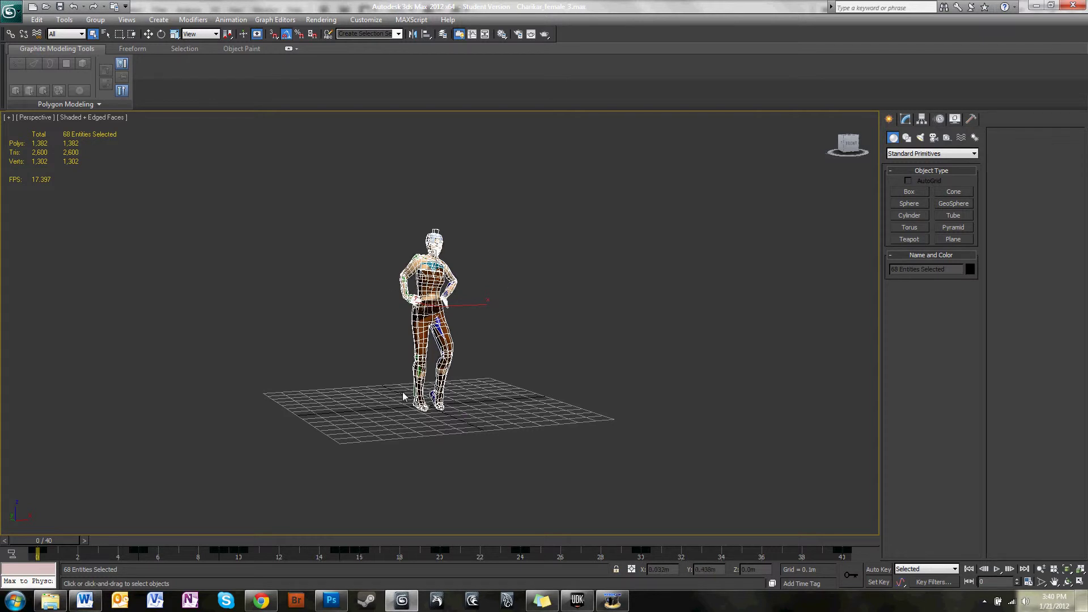
pyautogui.click(22, 14)
pyautogui.moveTo(58, 186)
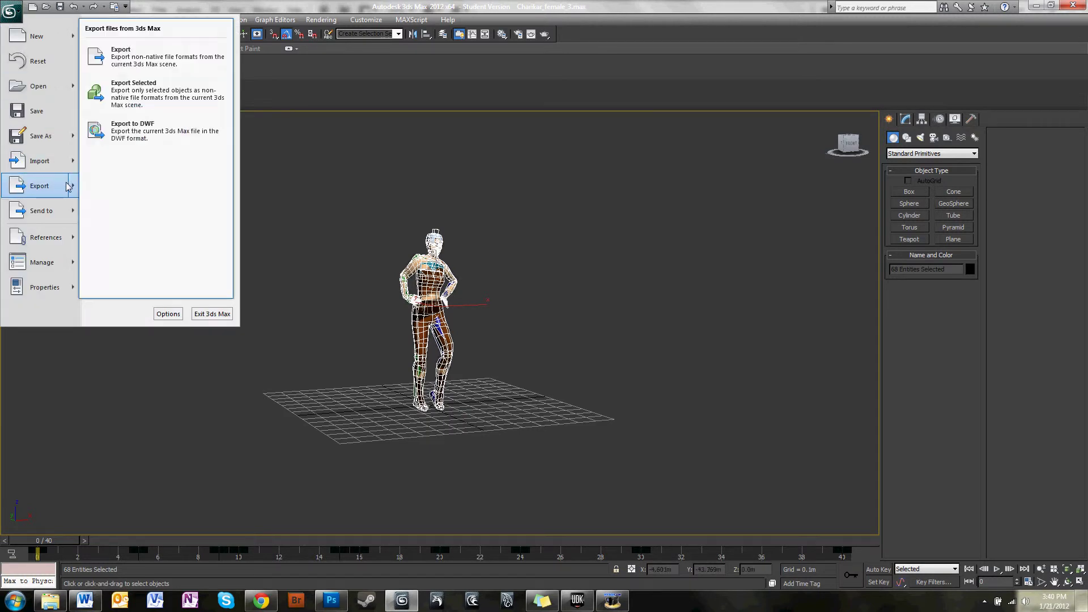
pyautogui.click(130, 94)
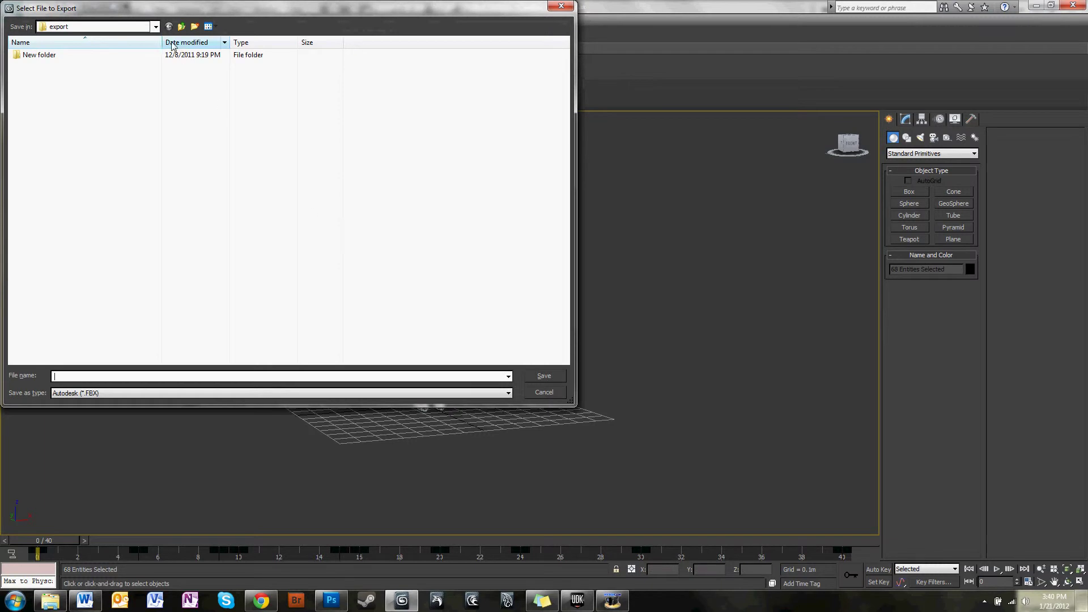
# Target the Character Modeling\Research folder, name the file ResearchTFP2Test, and keep Autodesk (*.FBX)
pyautogui.click(156, 27)
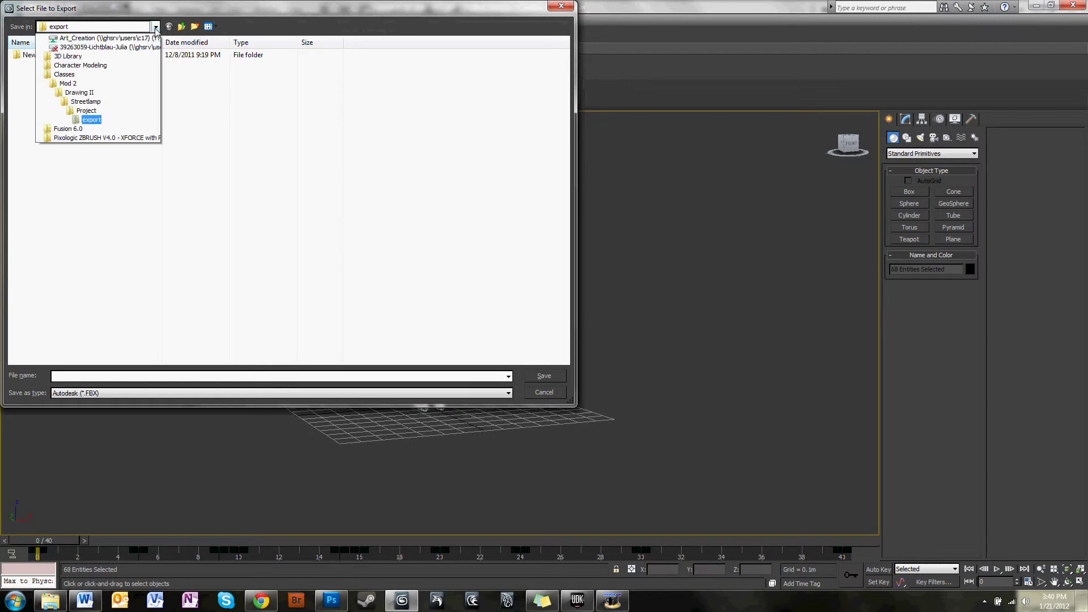
pyautogui.click(116, 146)
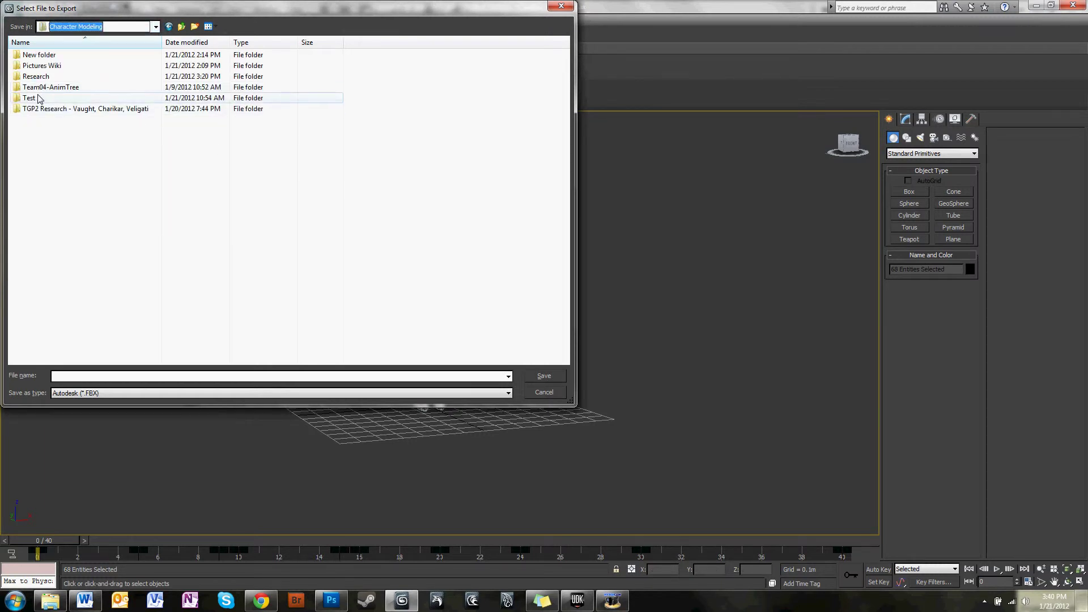
pyautogui.doubleClick(35, 76)
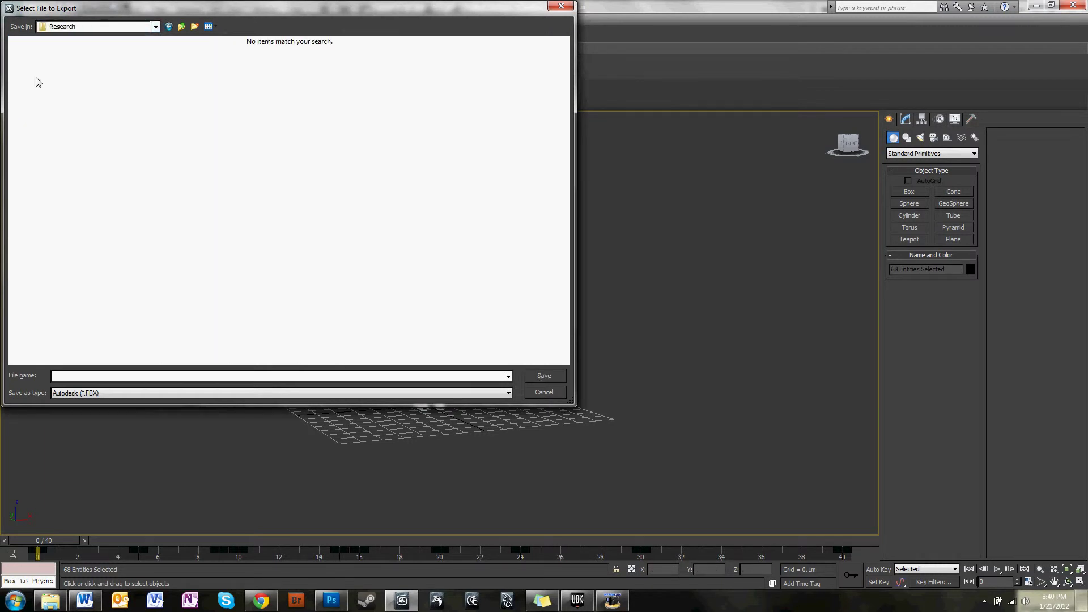
pyautogui.click(226, 376)
pyautogui.click(98, 397)
pyautogui.click(102, 403)
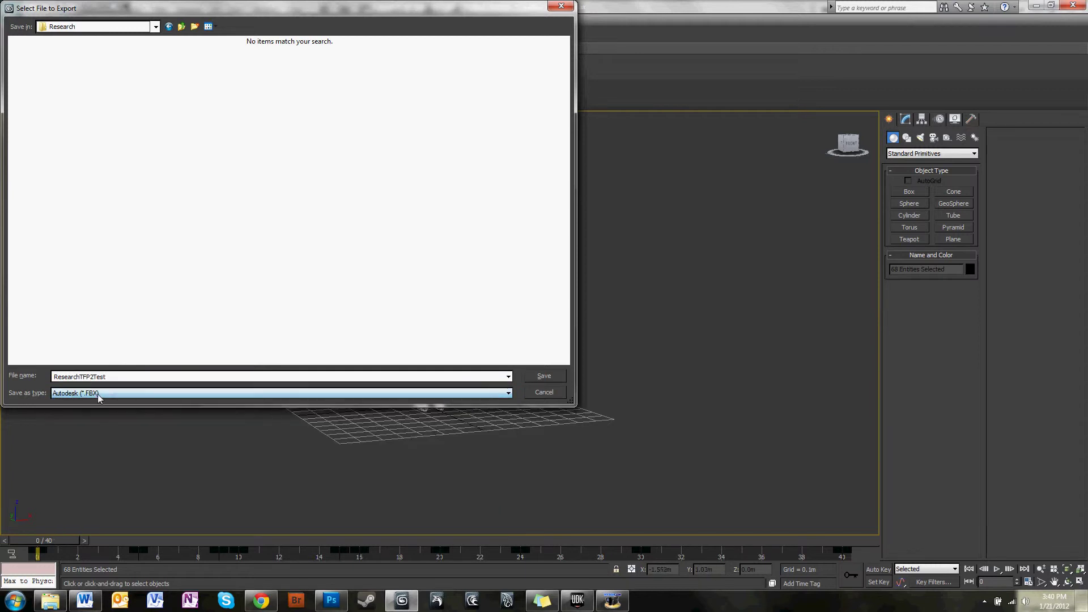
pyautogui.click(102, 395)
pyautogui.click(106, 404)
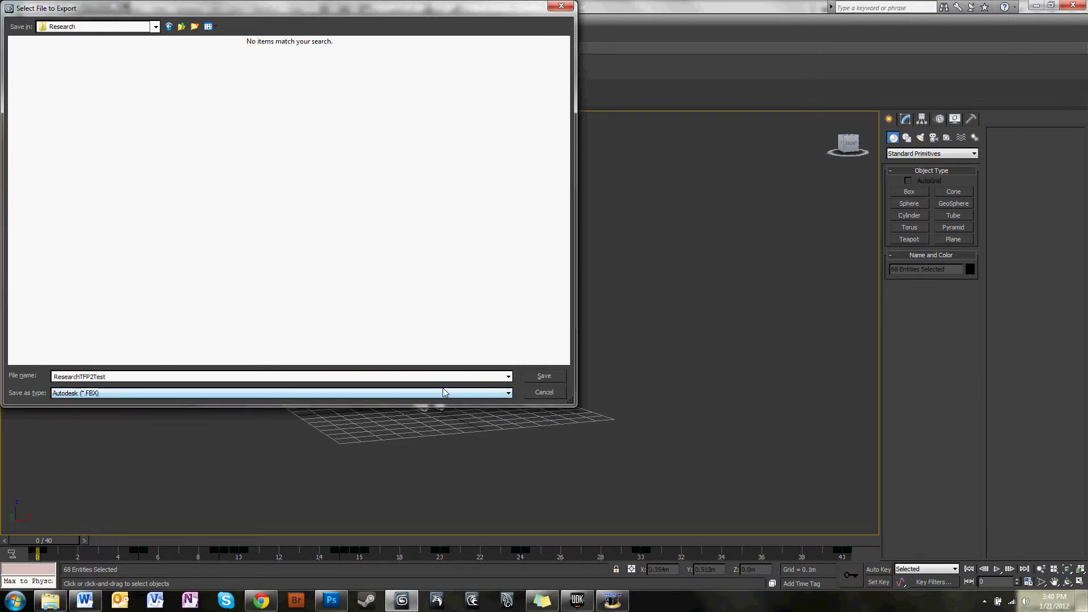
# Save the FBX export with the Animation option kept enabled and confirm the export settings
pyautogui.click(543, 377)
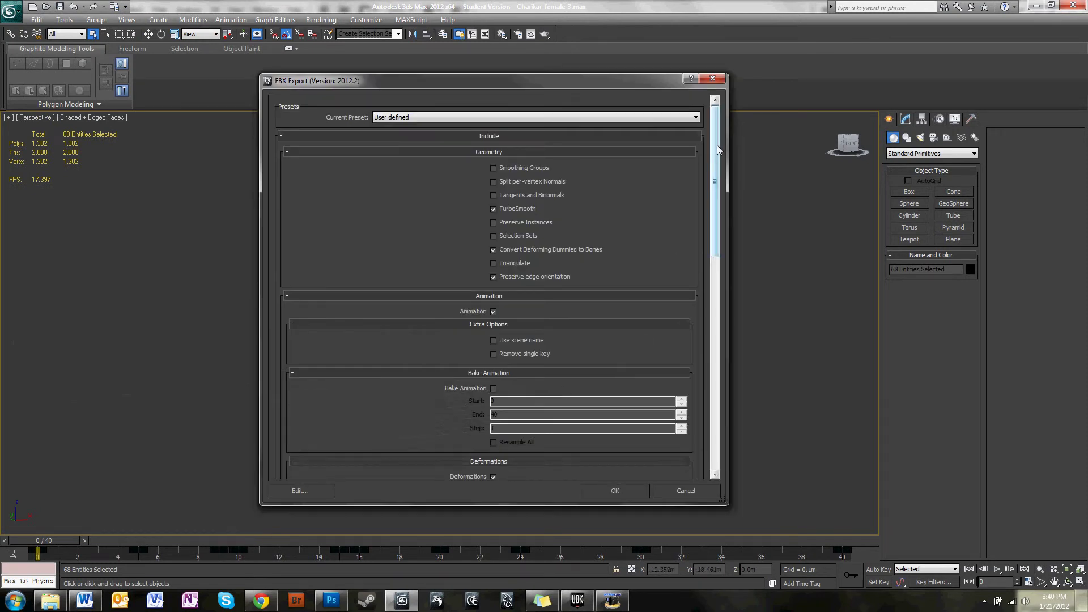
pyautogui.moveTo(714, 170); pyautogui.dragTo(714, 136)
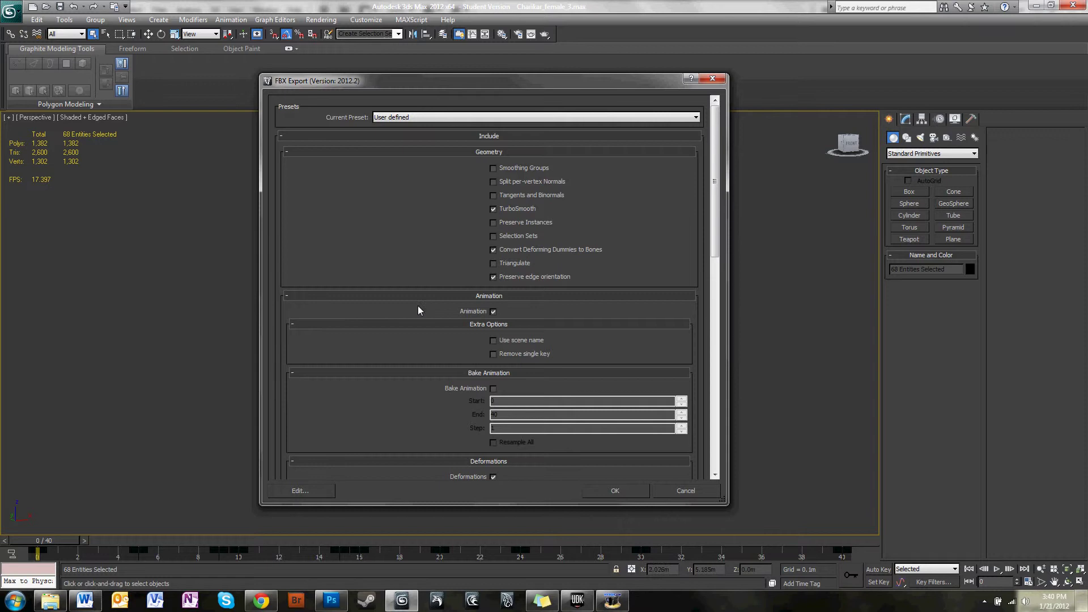
pyautogui.click(493, 312)
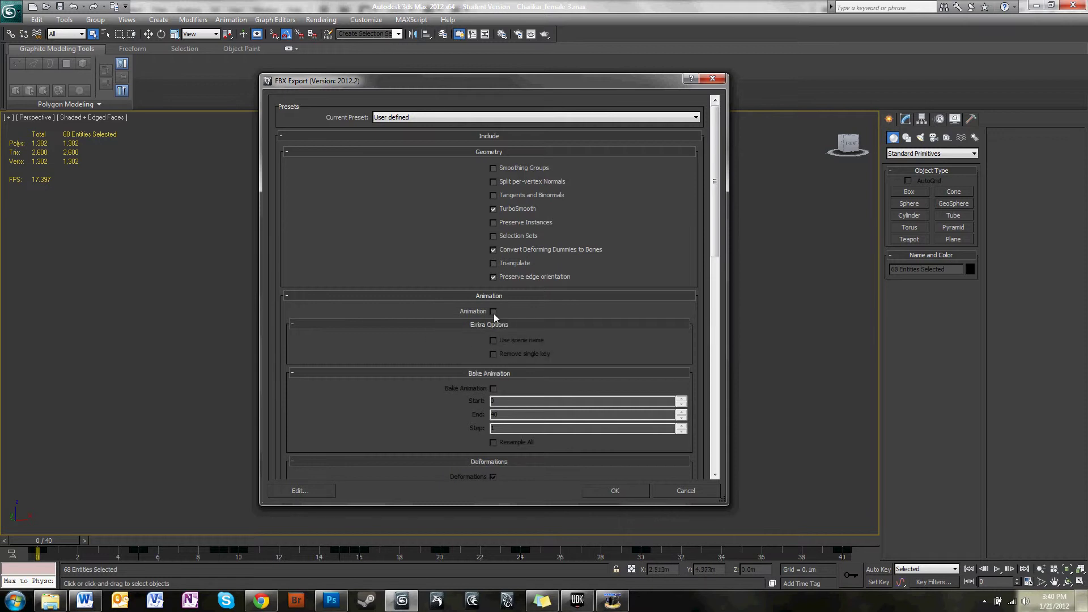
pyautogui.click(494, 312)
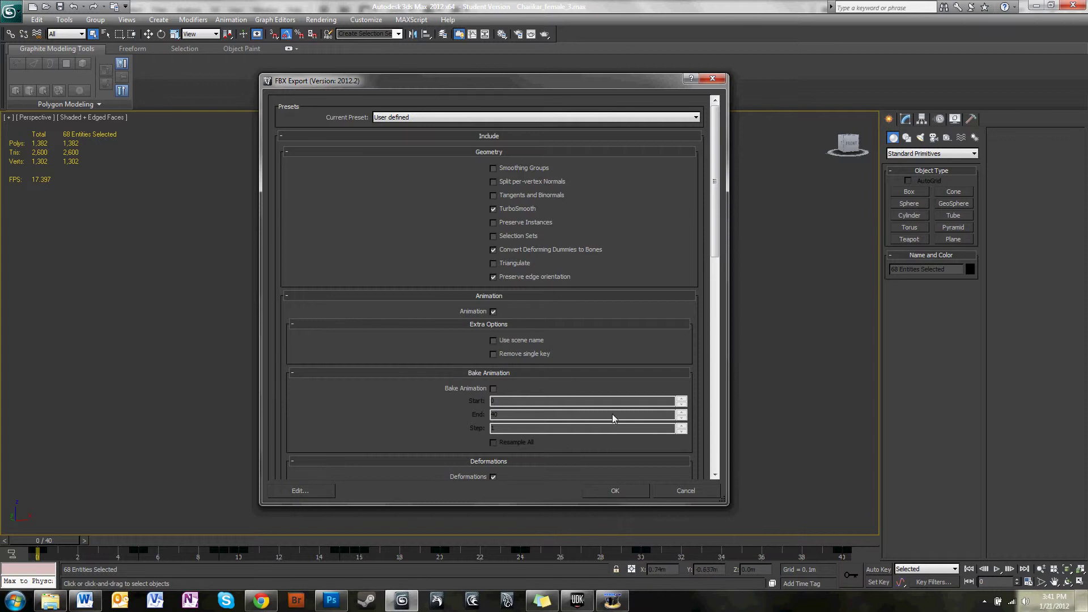
pyautogui.click(618, 491)
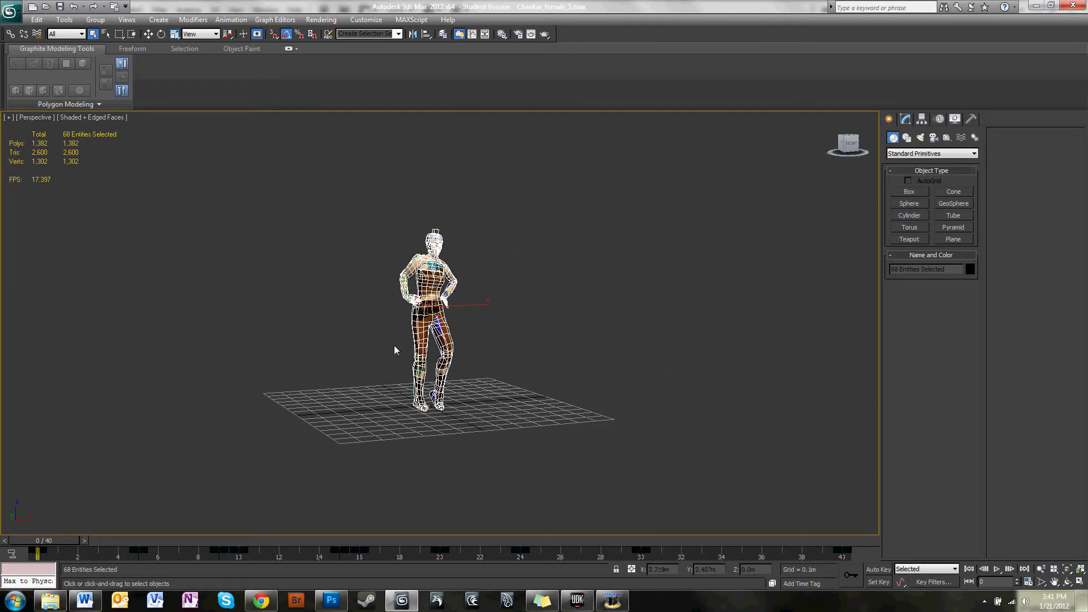
# Switch to UDK, reposition the Content Browser and start importing a new asset
pyautogui.click(576, 599)
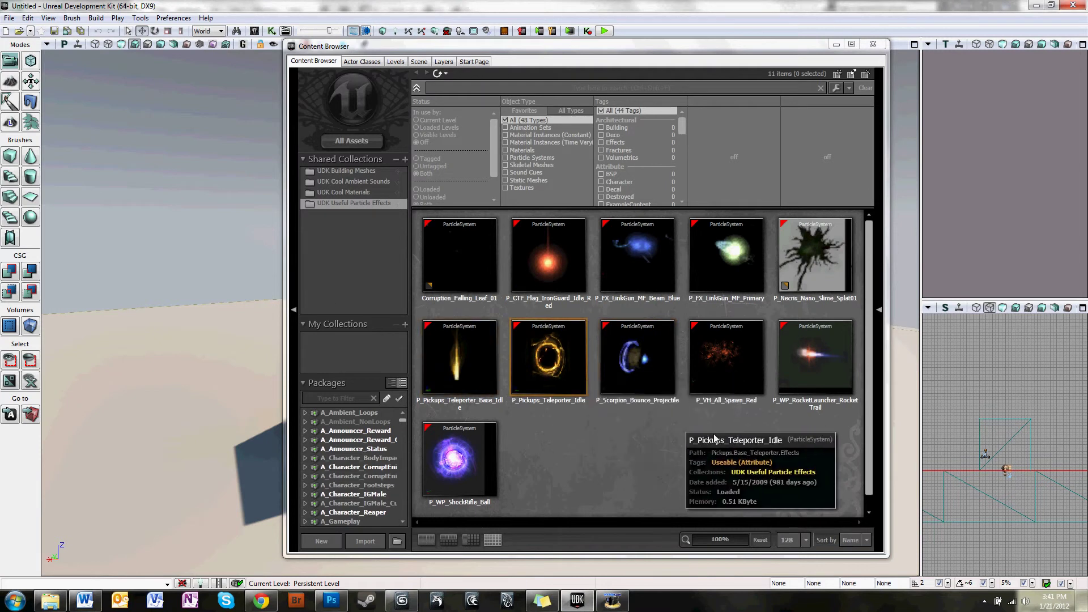
pyautogui.moveTo(619, 46); pyautogui.dragTo(325, 272)
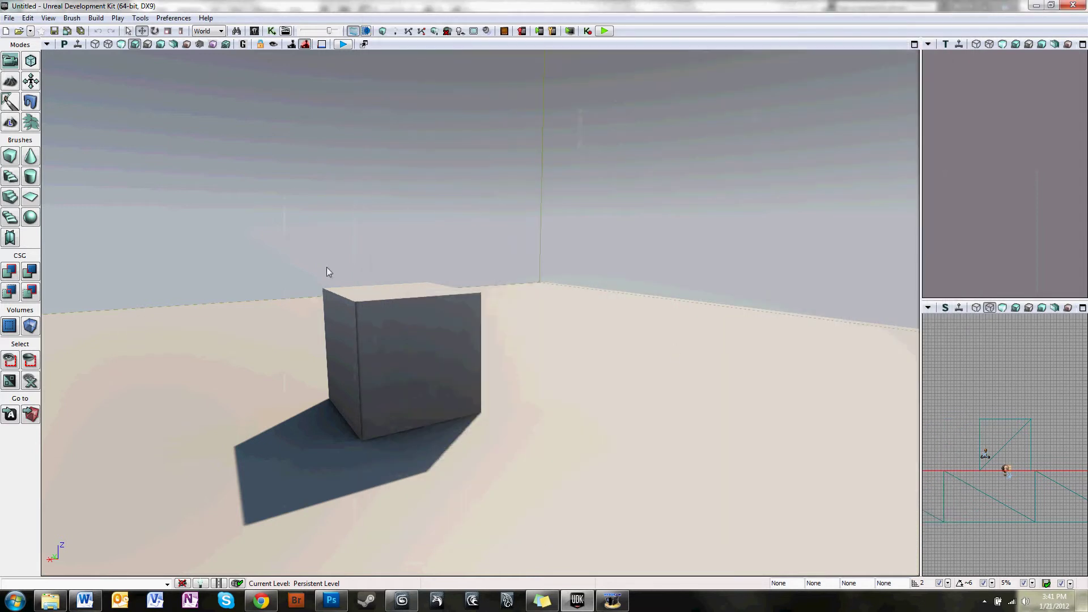
pyautogui.click(253, 31)
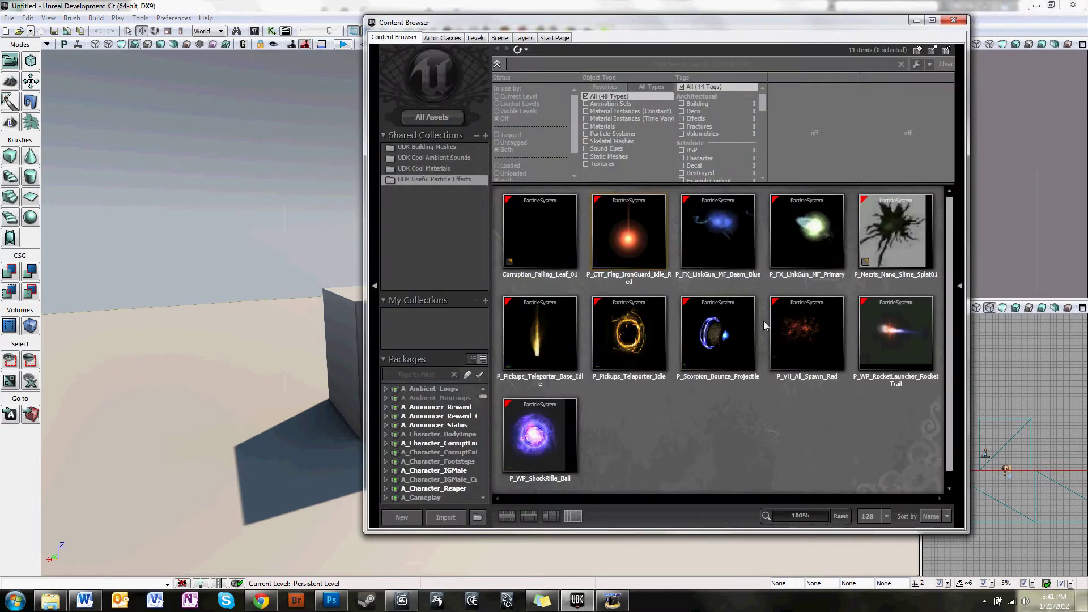
pyautogui.click(444, 517)
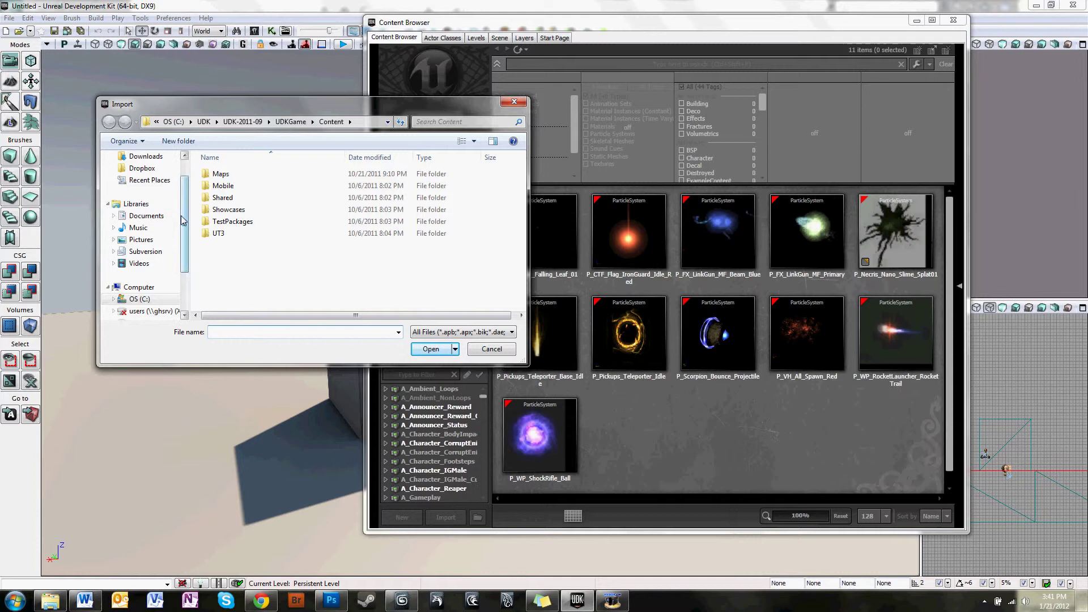
# Open ResearchTFP2Test.fbx from Desktop\Character Modeling\Research for import
pyautogui.scroll(1, 183, 179)
pyautogui.click(141, 173)
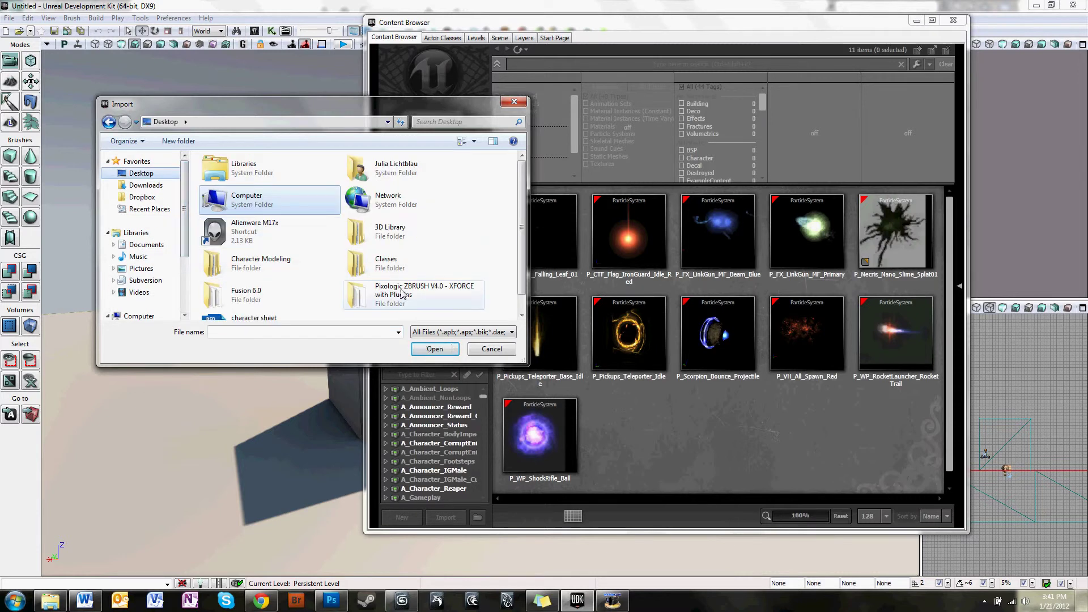
pyautogui.doubleClick(283, 269)
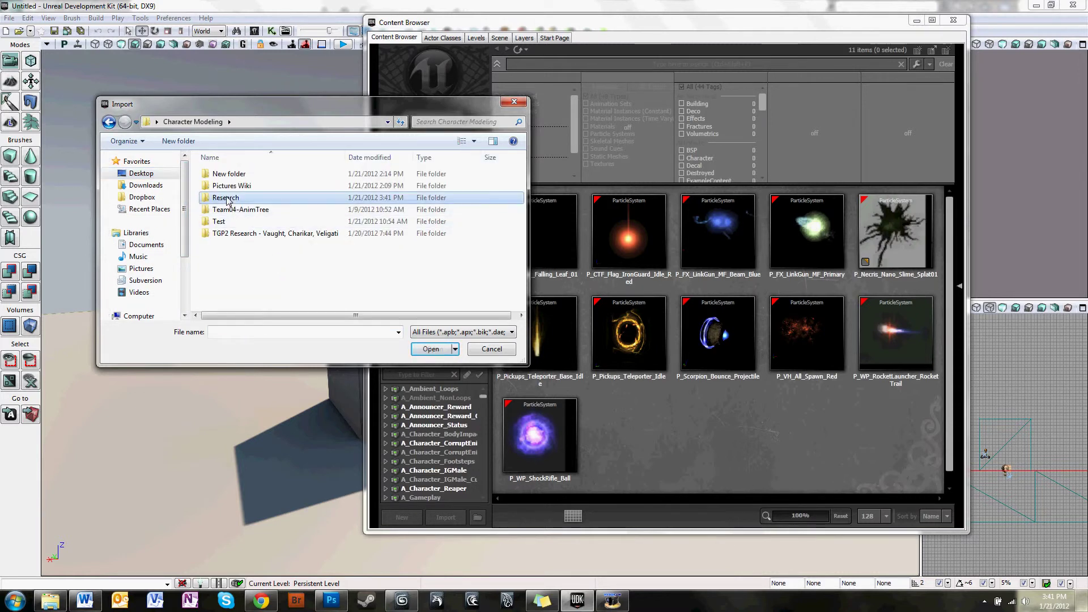
pyautogui.doubleClick(288, 203)
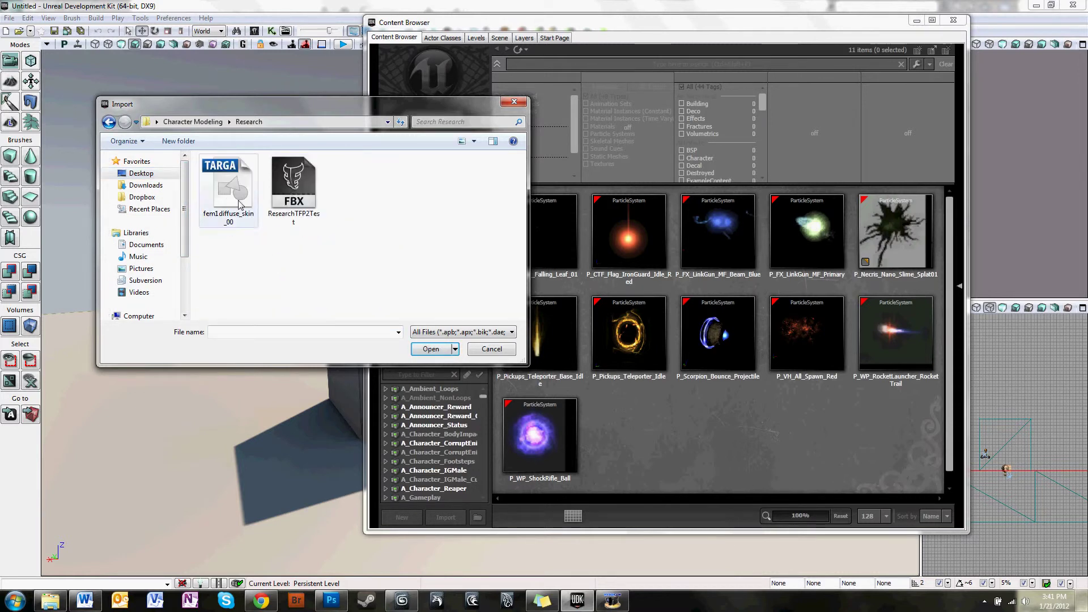
pyautogui.click(312, 191)
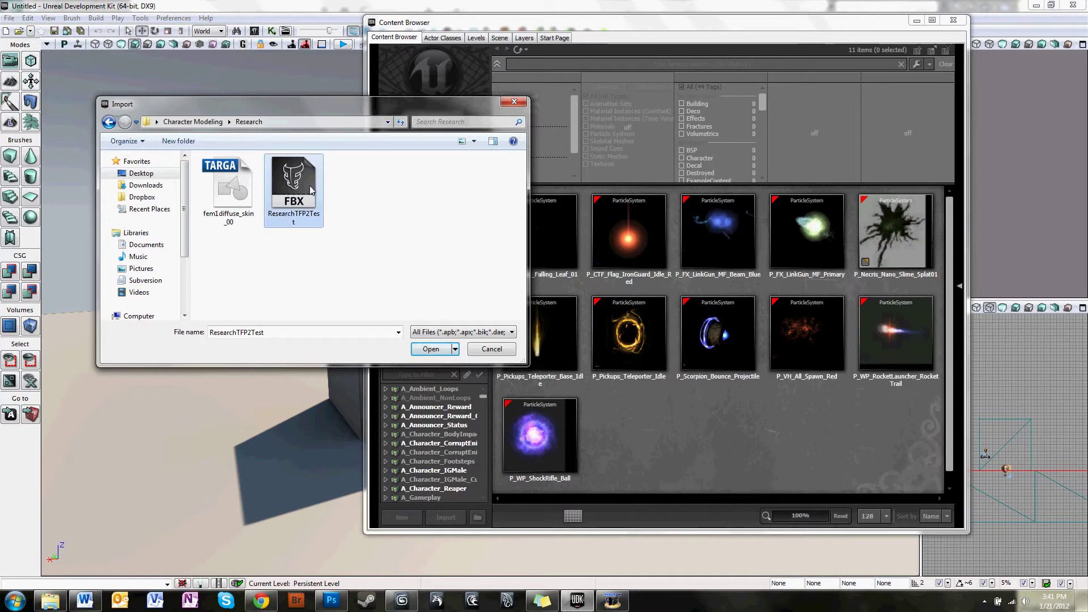
pyautogui.click(442, 349)
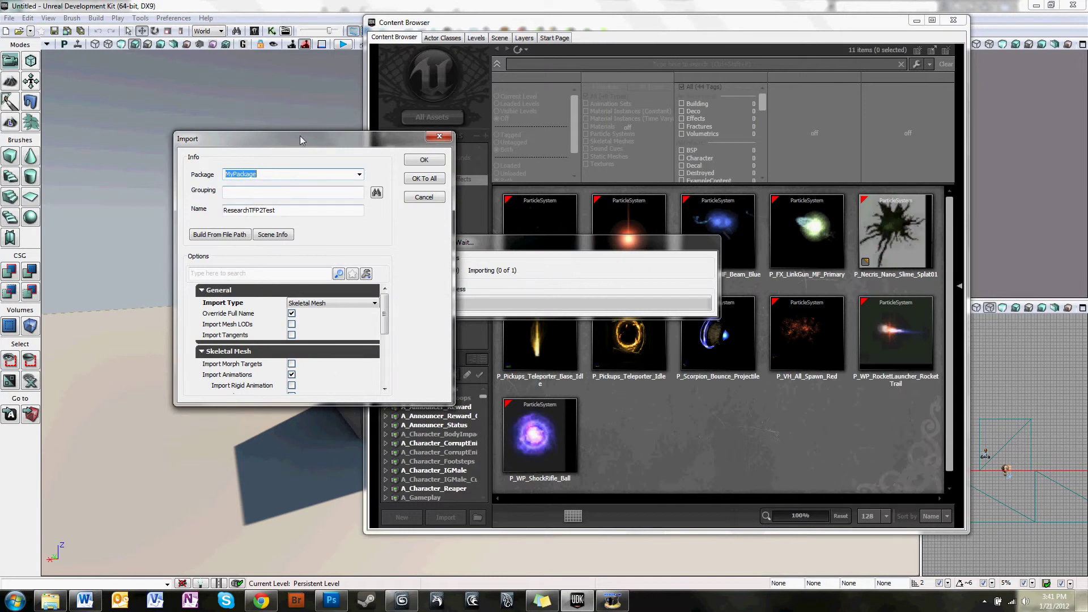
# Import into package UDKResearchTestings as Skeletal Mesh with animations, materials and textures enabled
pyautogui.moveTo(302, 139); pyautogui.dragTo(309, 178)
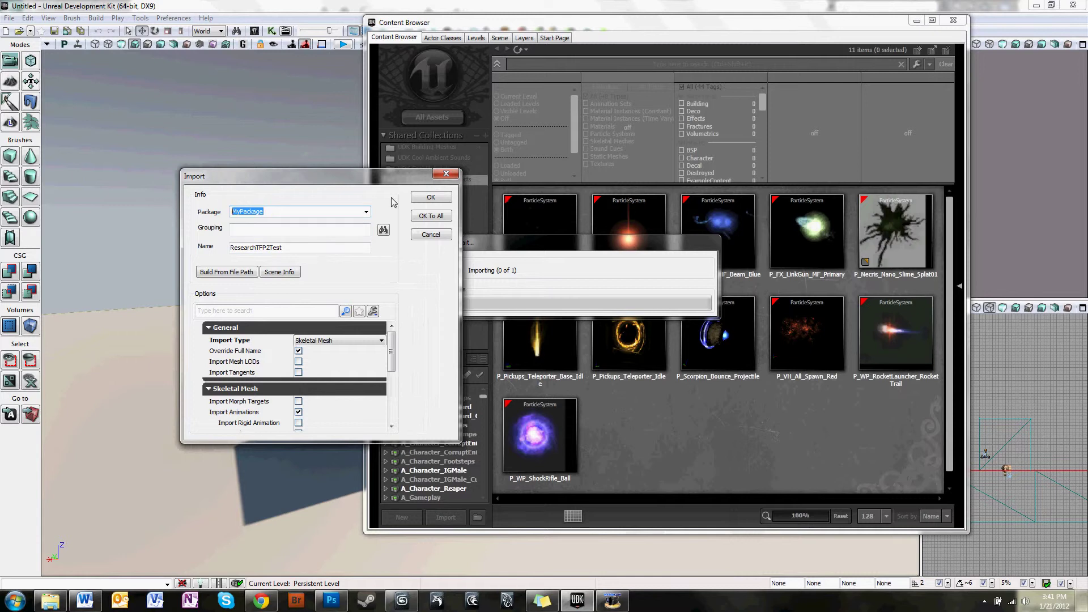
pyautogui.write('F')
pyautogui.moveTo(392, 347); pyautogui.dragTo(391, 346)
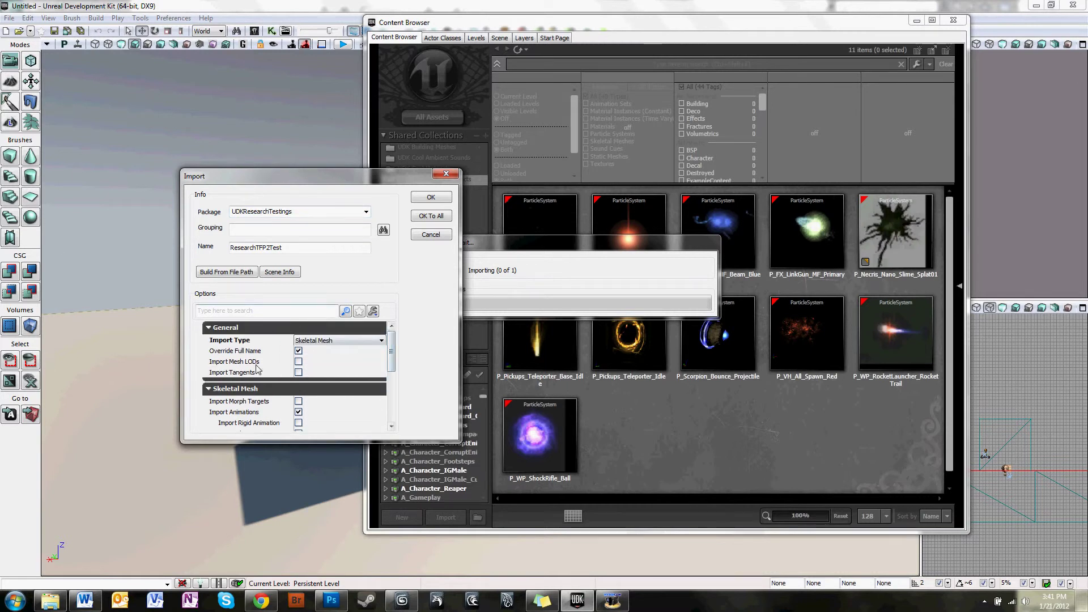
pyautogui.scroll(-5, 379, 361)
pyautogui.scroll(5, 385, 351)
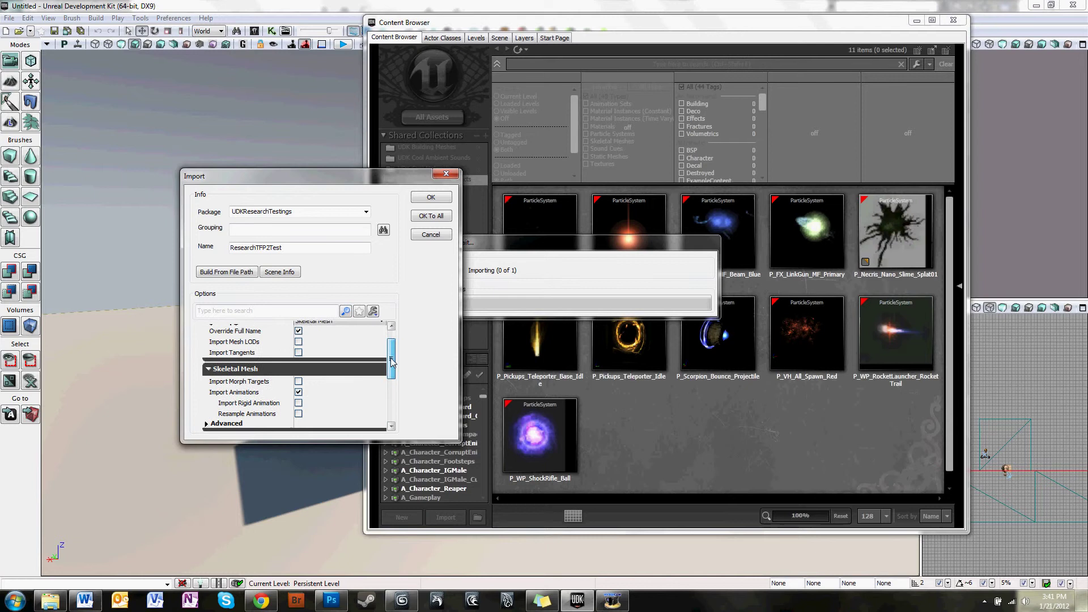
pyautogui.scroll(-2, 391, 357)
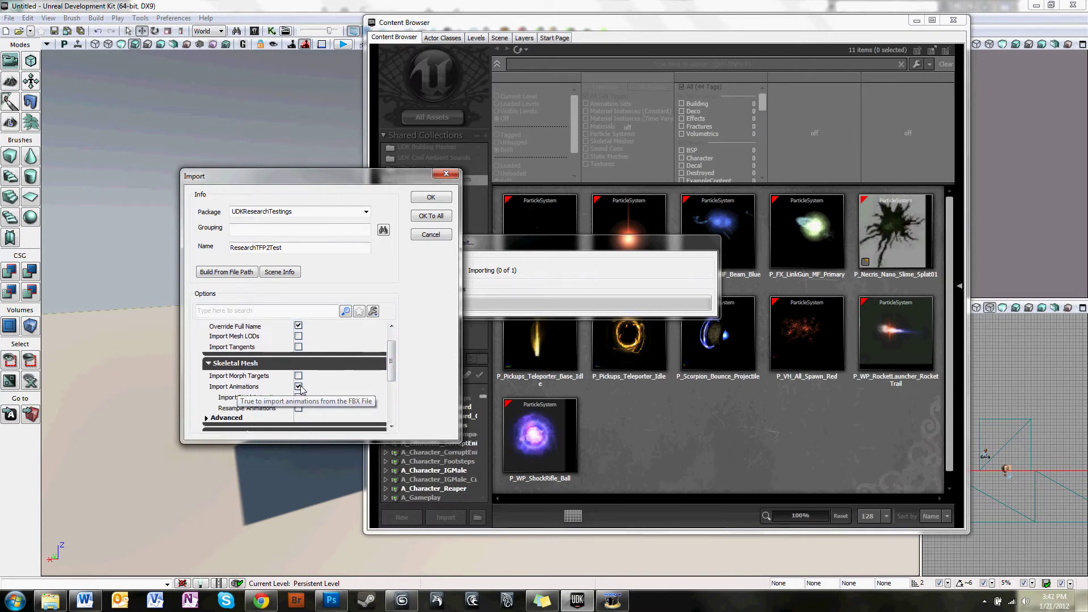
pyautogui.moveTo(391, 361); pyautogui.dragTo(393, 404)
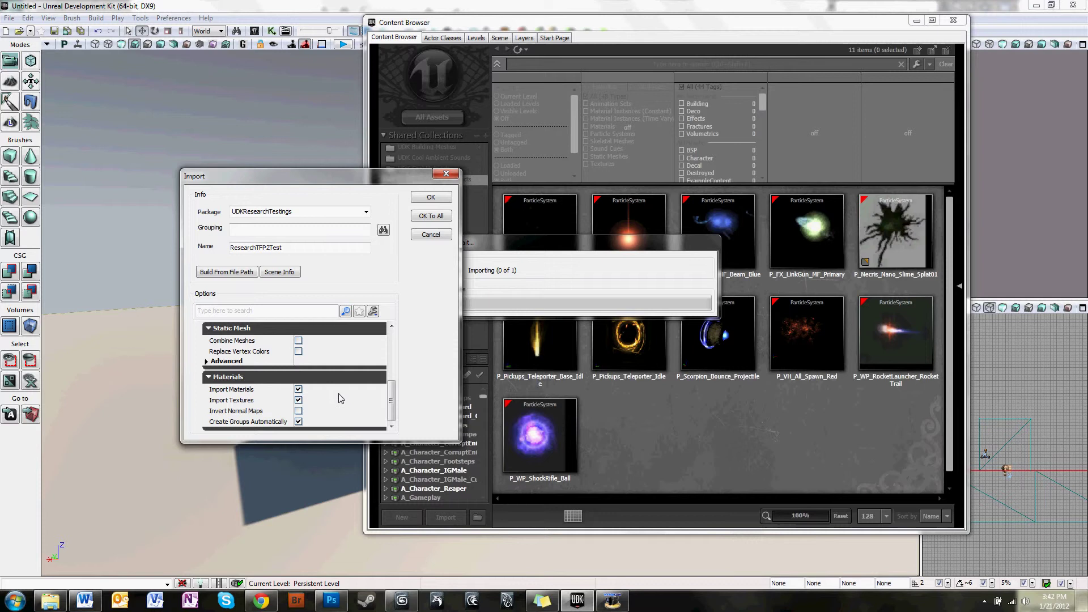
pyautogui.scroll(5, 342, 398)
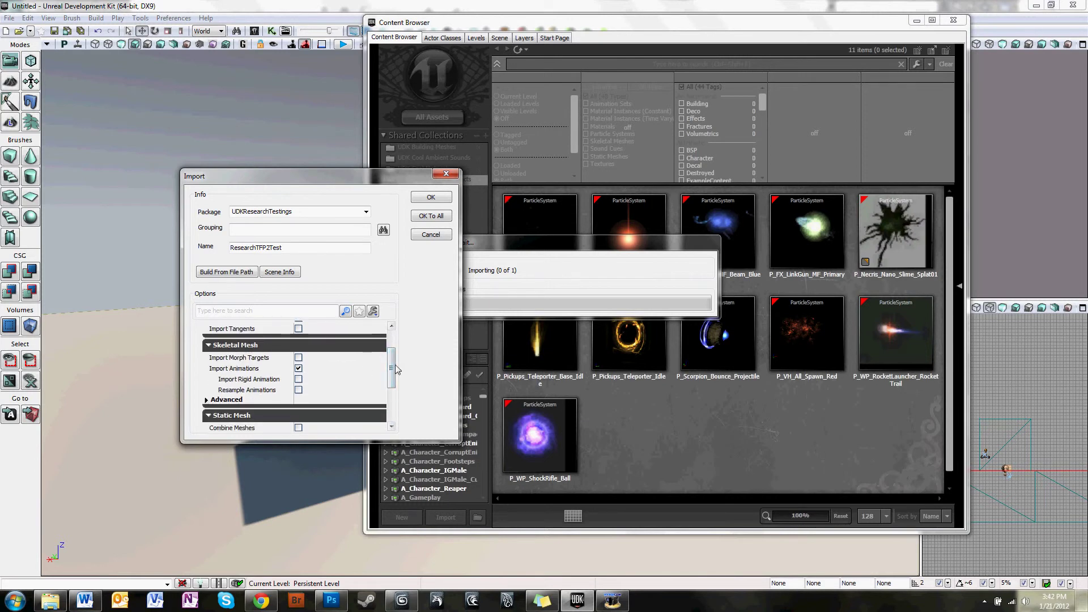
pyautogui.scroll(-5, 340, 391)
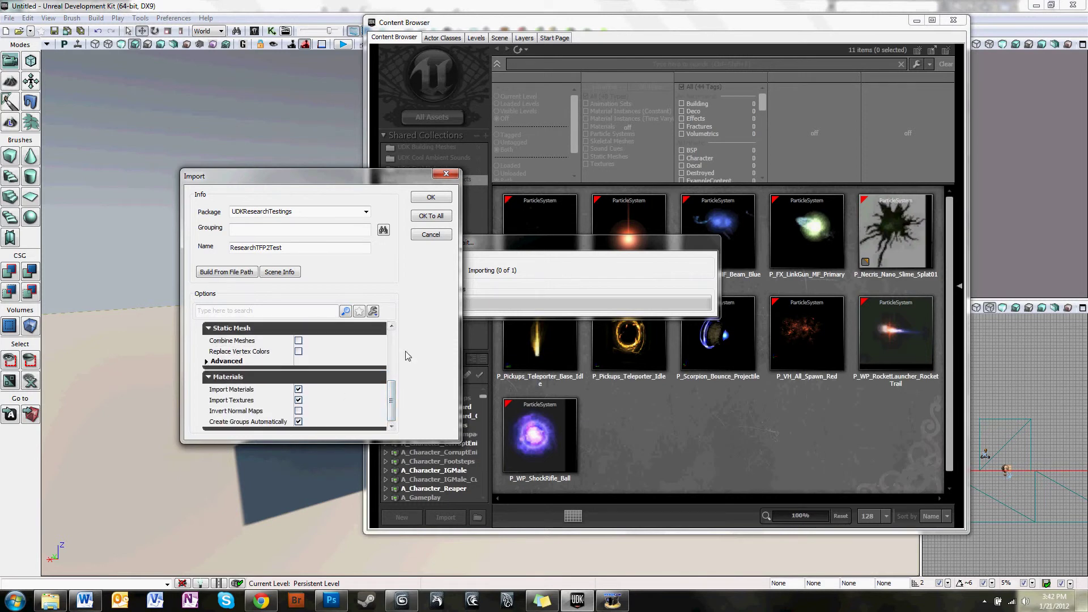
pyautogui.click(429, 199)
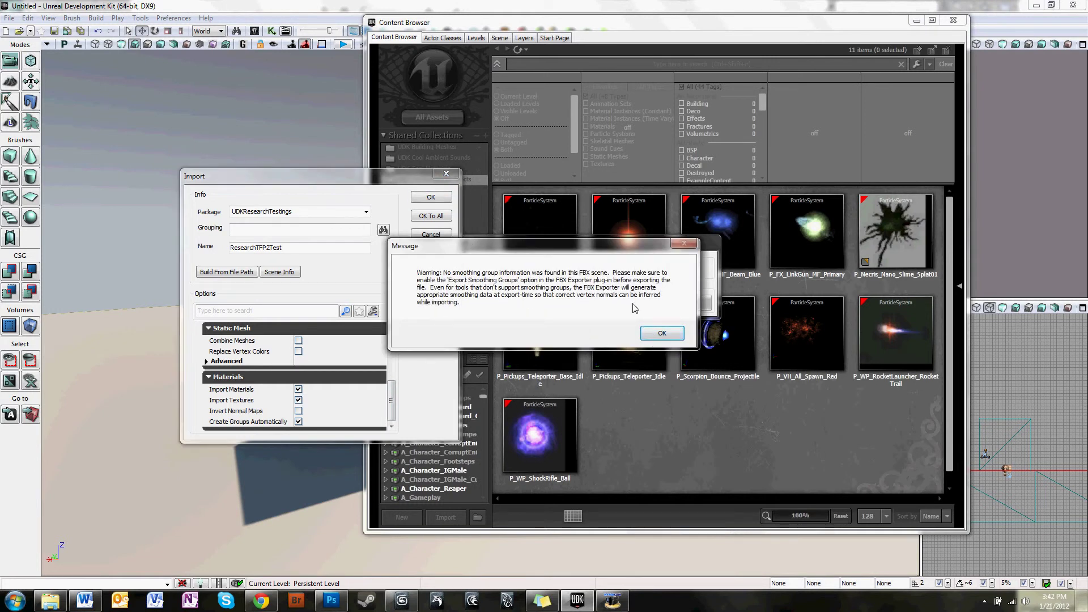
# Dismiss the missing smoothing groups warning and close the mesh preview
pyautogui.click(658, 334)
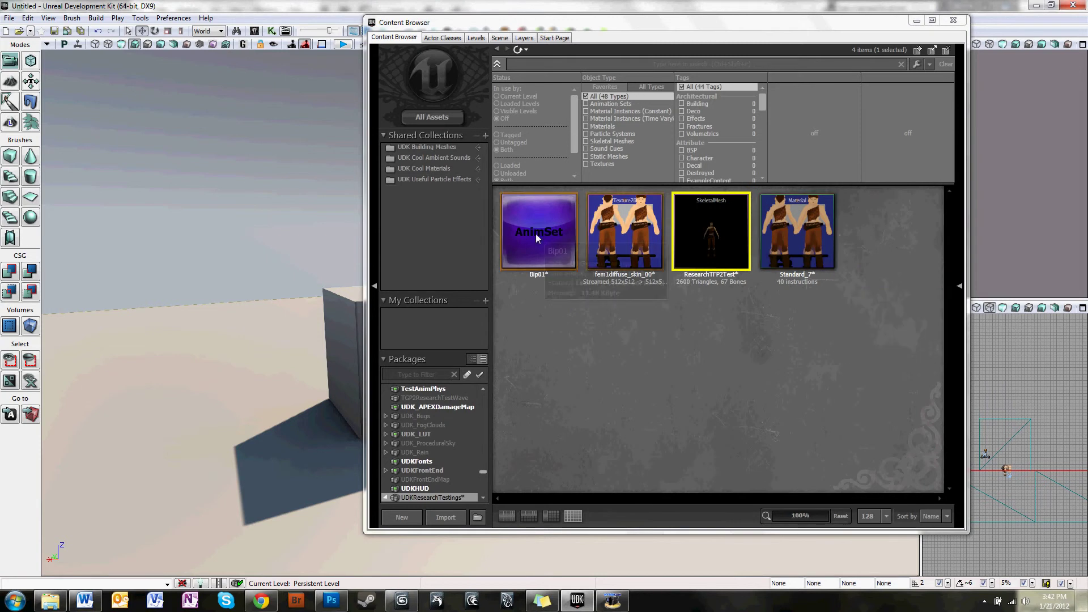
pyautogui.moveTo(710, 253)
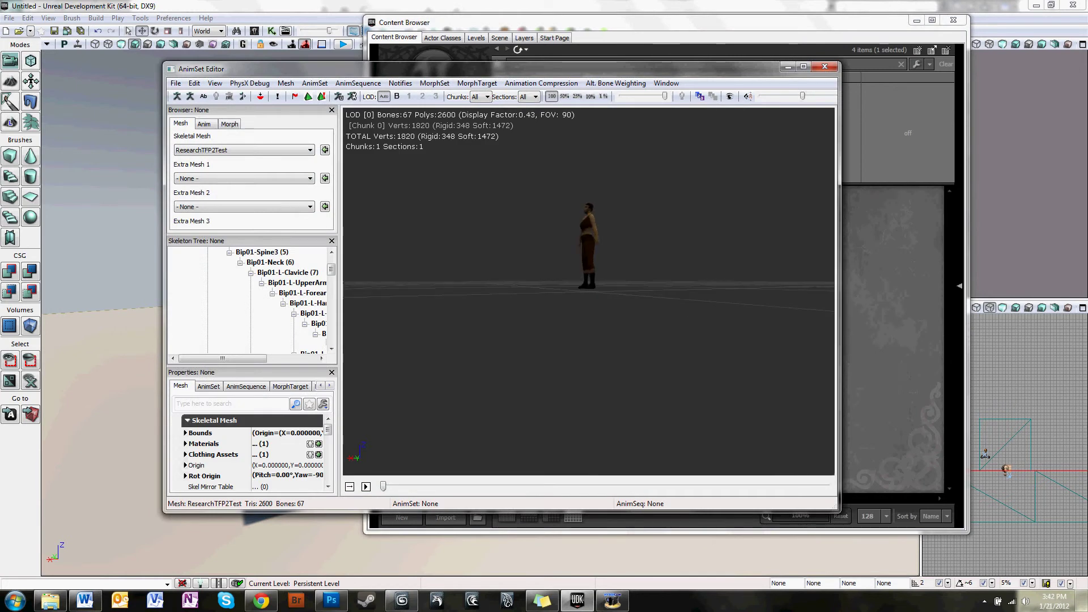
pyautogui.click(826, 67)
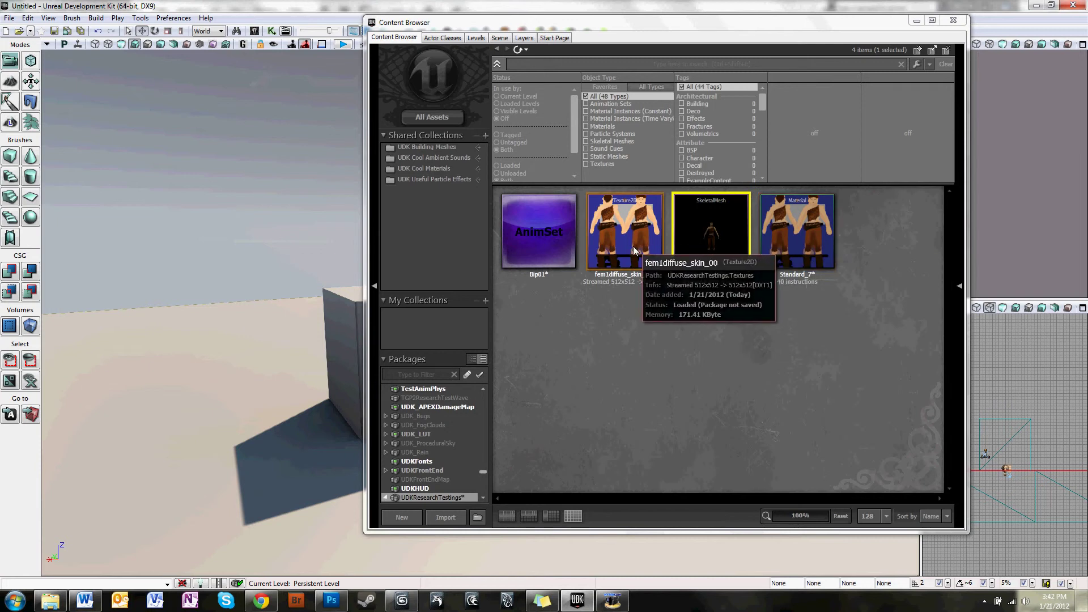
# Rearrange the TexCoord and Texture Sample nodes of Standard_7, then apply and close the material
pyautogui.doubleClick(806, 222)
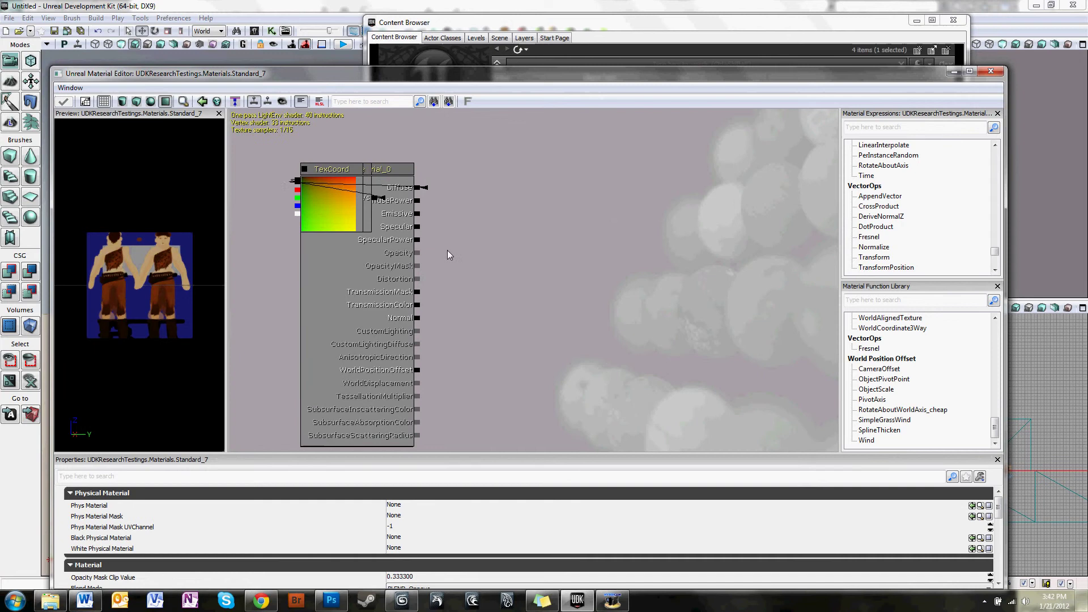
pyautogui.moveTo(339, 225); pyautogui.dragTo(685, 260)
pyautogui.click(341, 215)
pyautogui.moveTo(341, 215); pyautogui.dragTo(562, 247)
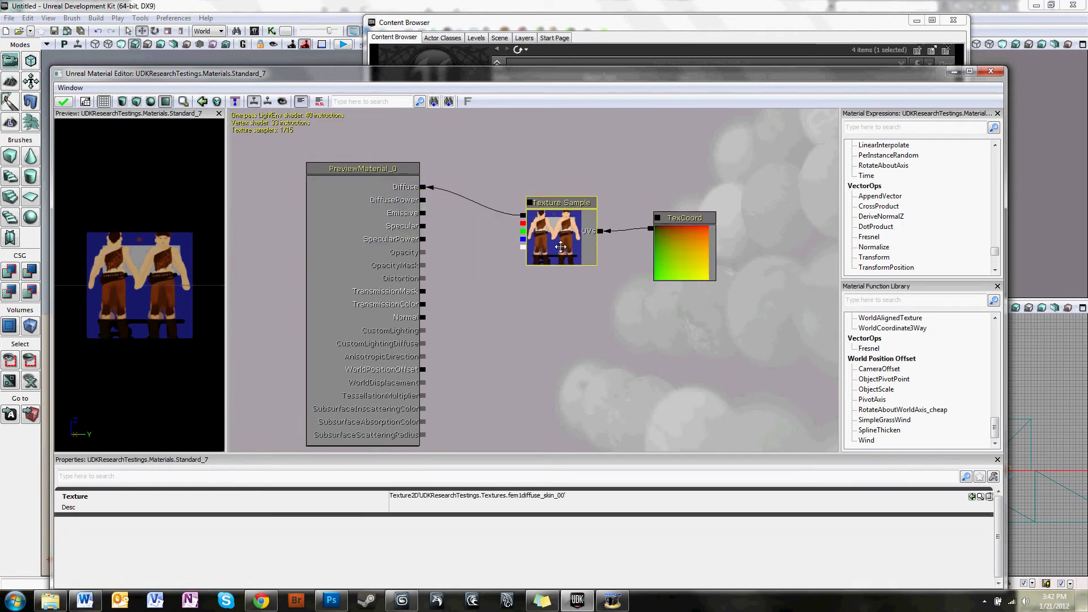
pyautogui.click(63, 102)
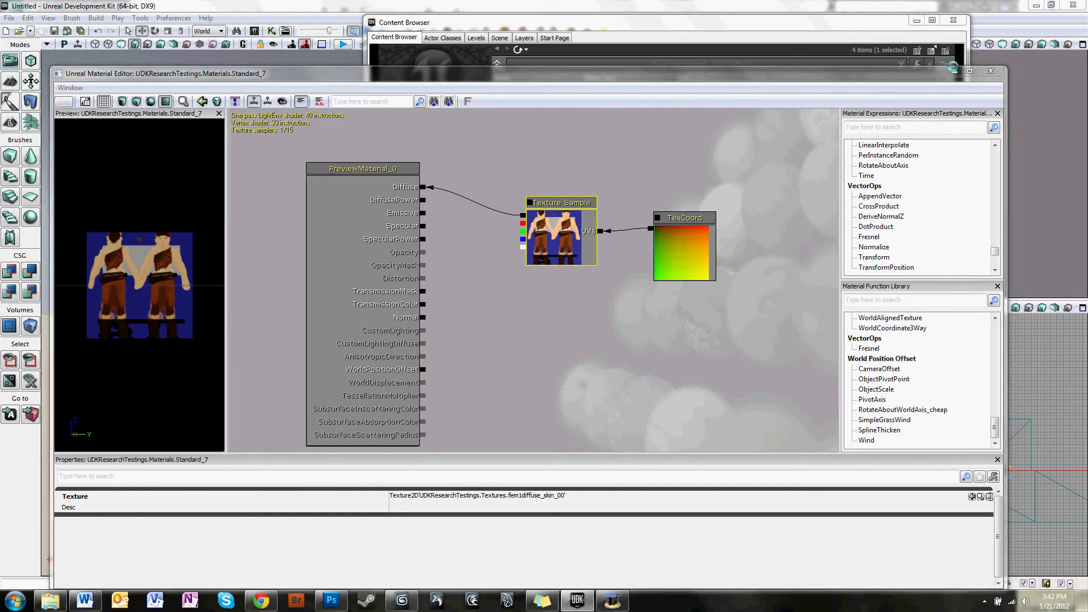
pyautogui.click(990, 71)
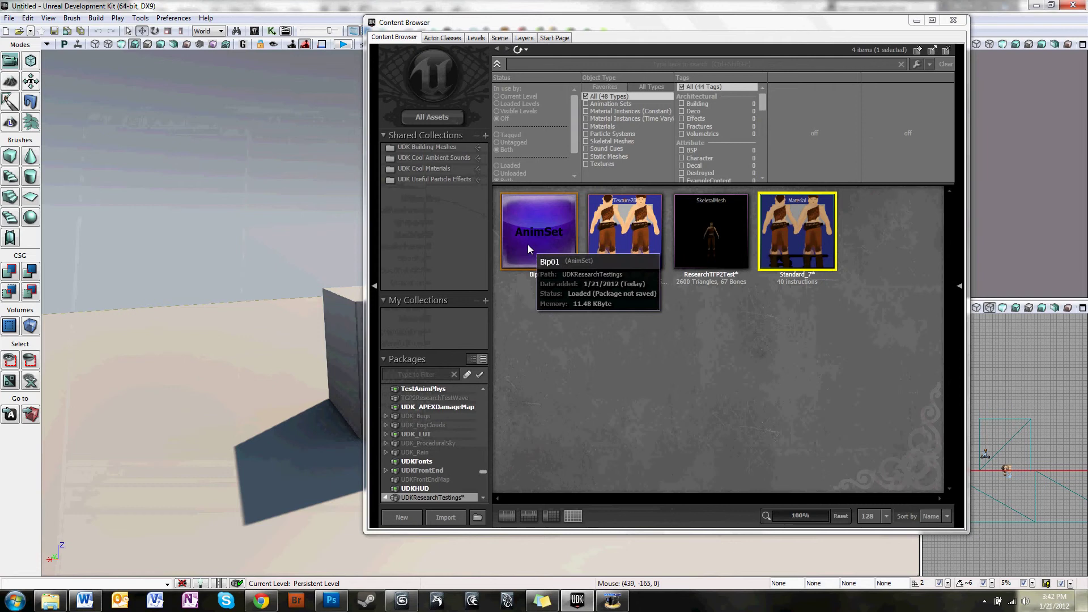
pyautogui.click(528, 241)
pyautogui.doubleClick(528, 240)
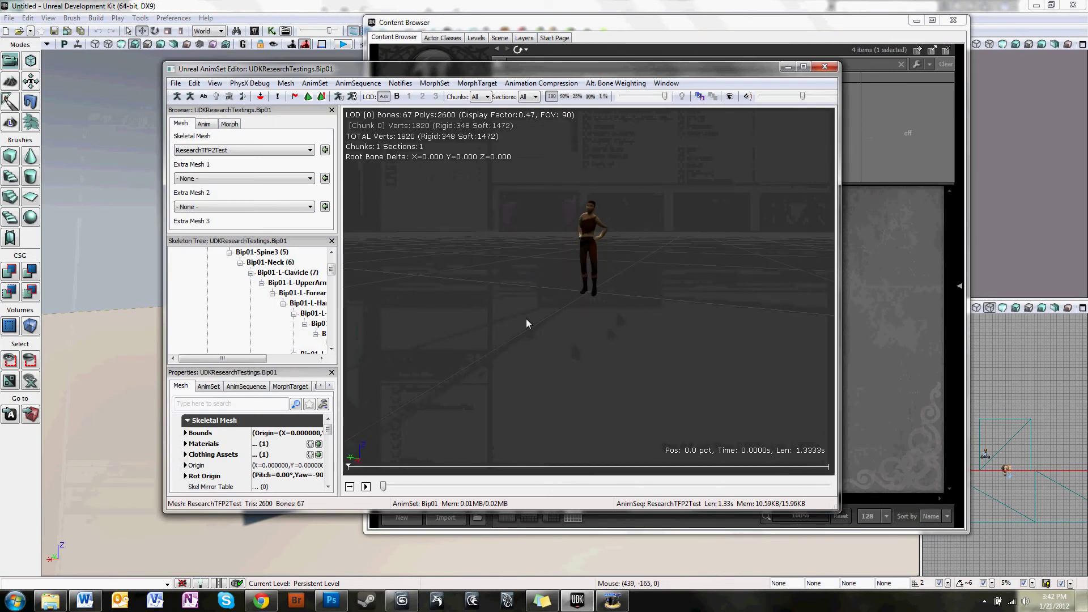
pyautogui.moveTo(680, 66)
pyautogui.mouseDown()
pyautogui.moveTo(670, 334)
pyautogui.moveTo(696, 72)
pyautogui.mouseUp()
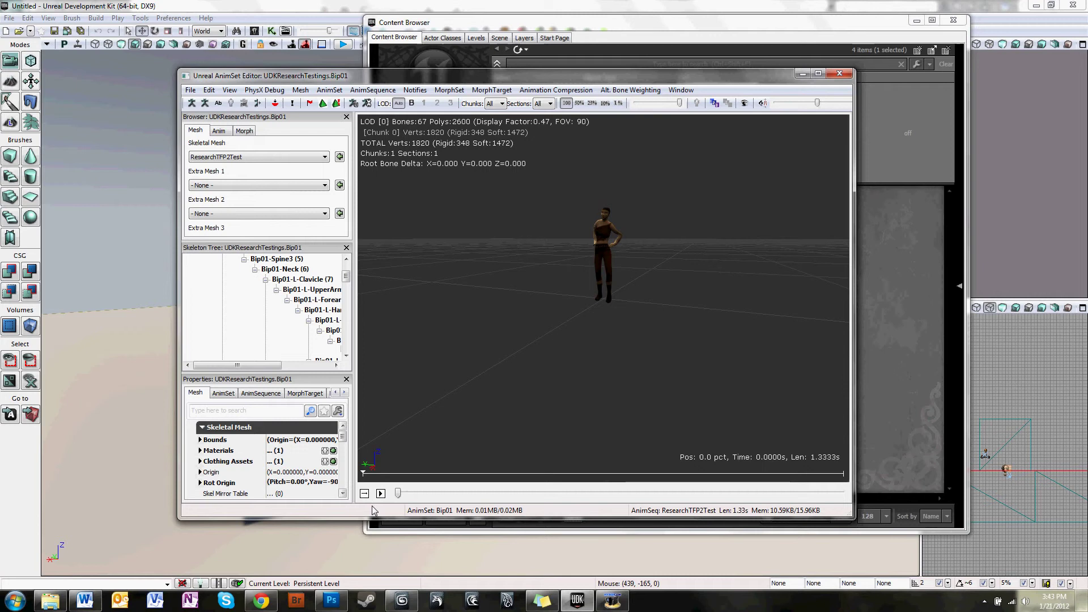
pyautogui.click(380, 493)
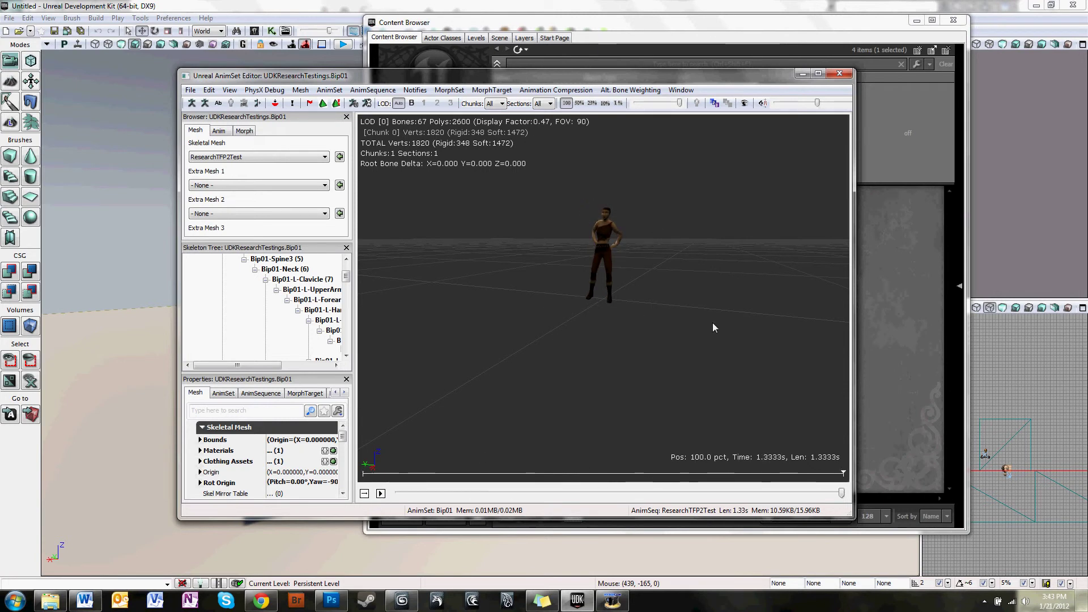
pyautogui.click(839, 73)
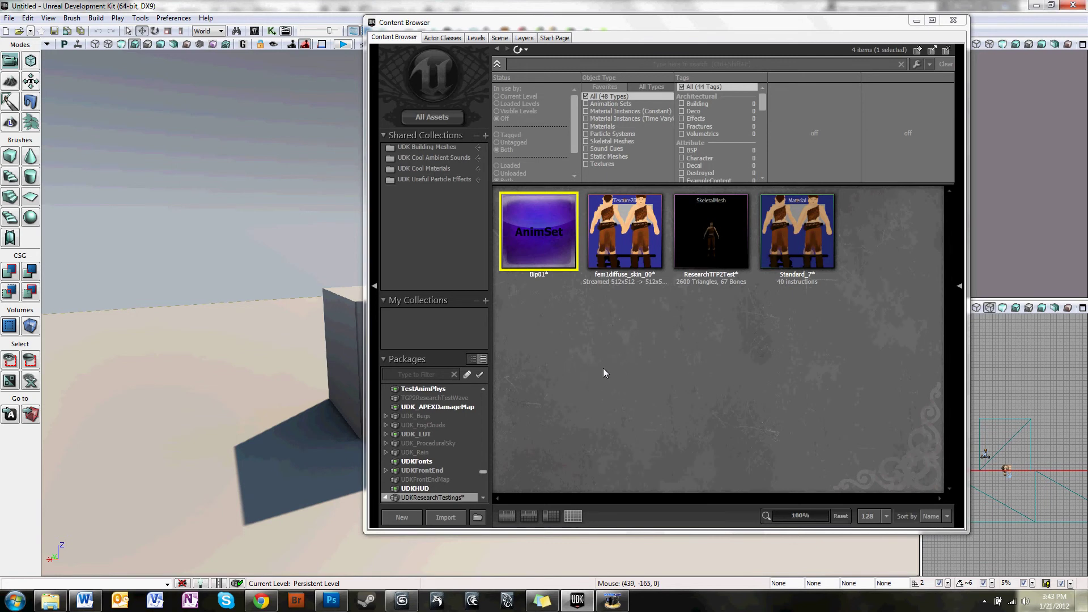
pyautogui.moveTo(831, 25); pyautogui.dragTo(734, 51)
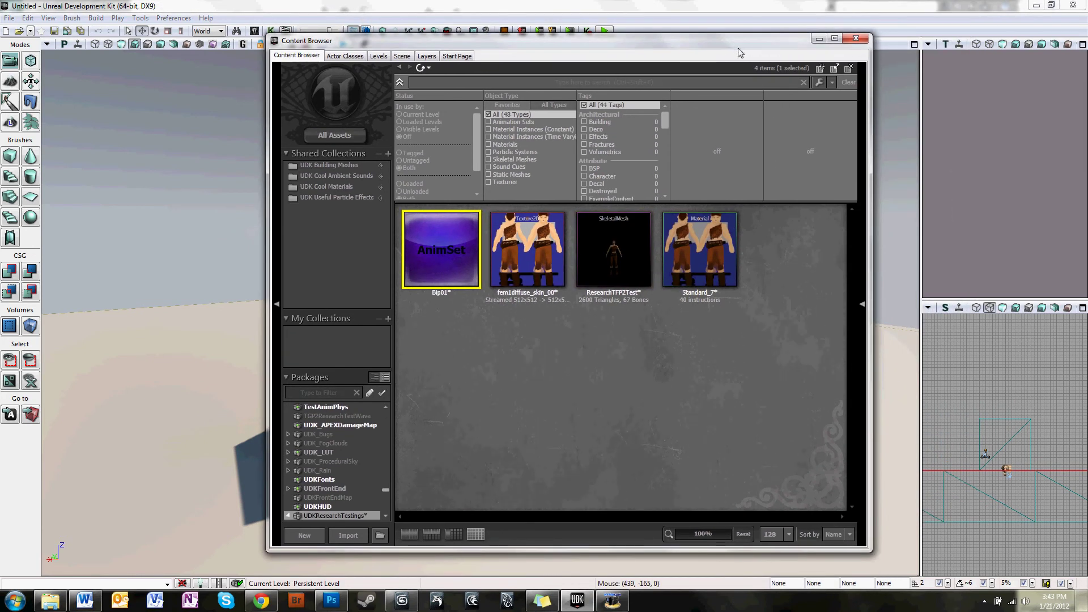